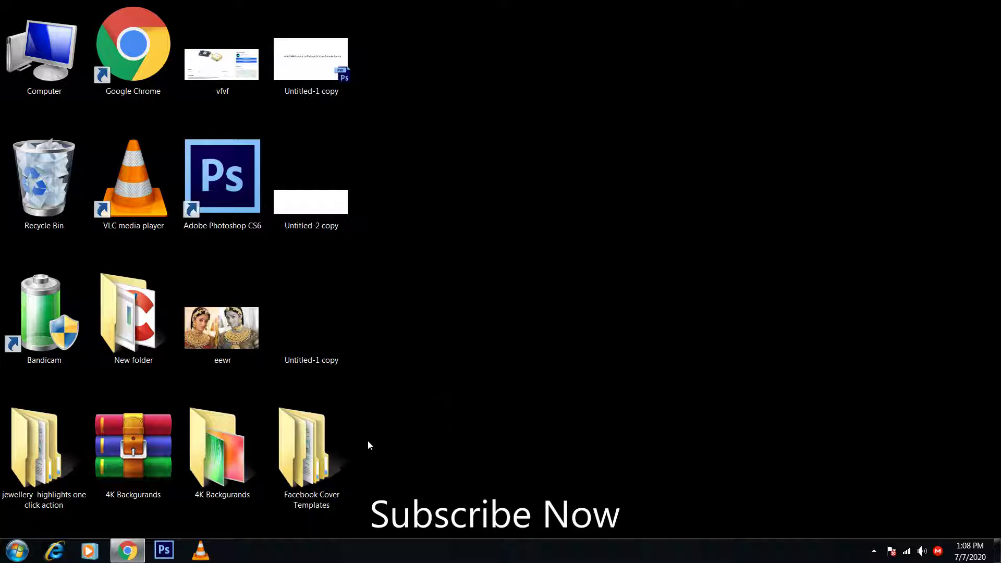
# - Go into Facebook Cover Templates, set 1's File folder, and preview cover image 1
pyautogui.doubleClick(342, 449)
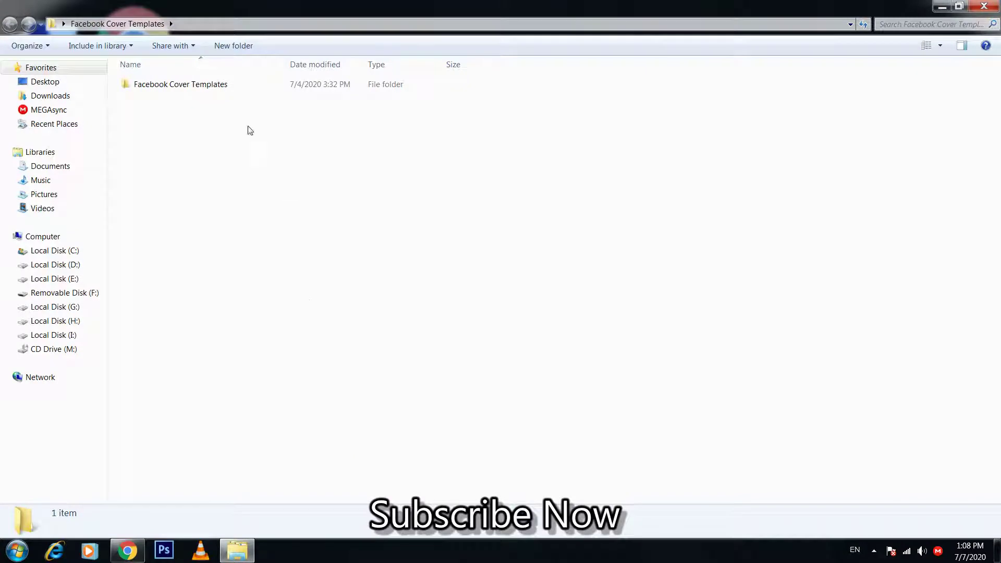
pyautogui.doubleClick(233, 95)
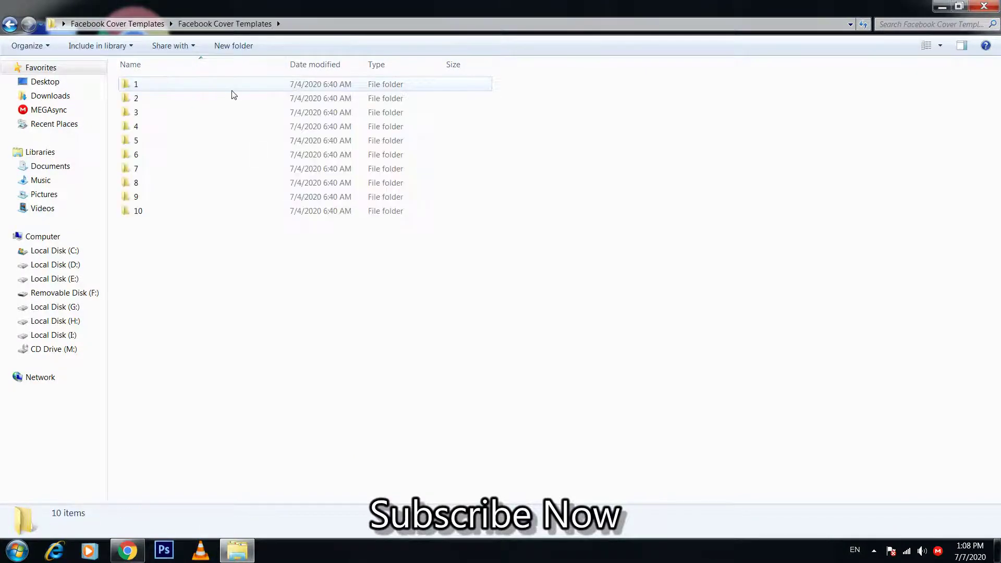
pyautogui.doubleClick(232, 85)
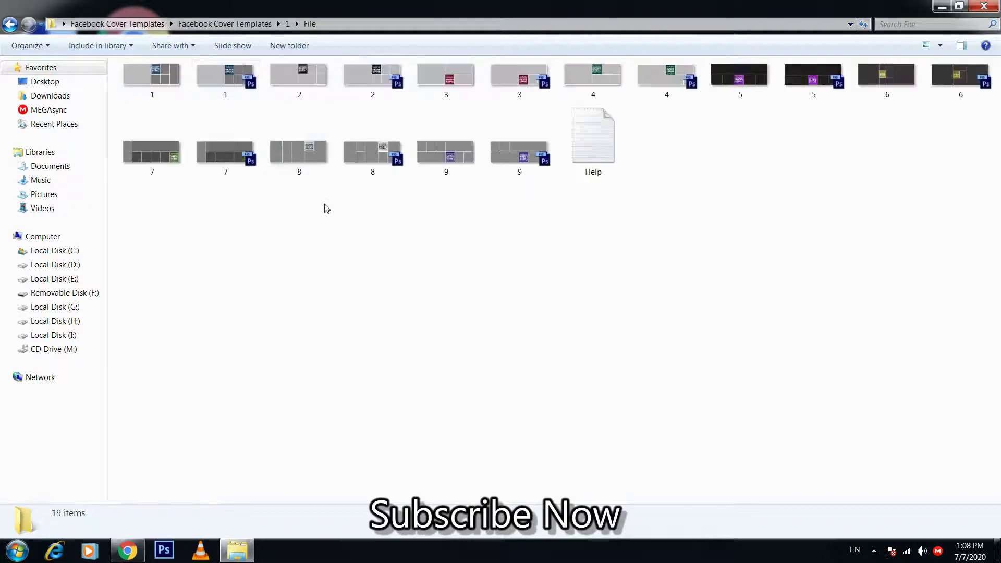
pyautogui.doubleClick(183, 86)
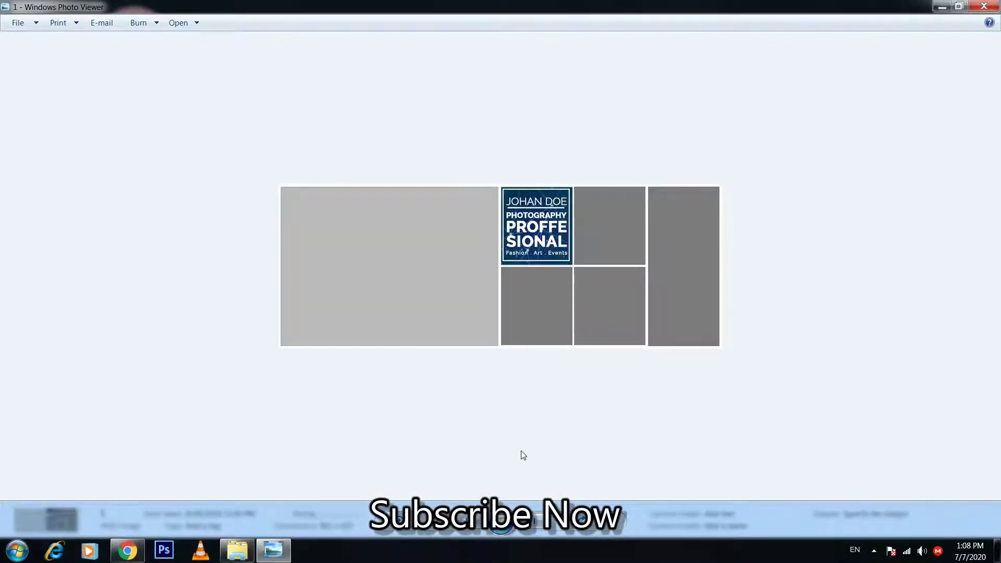
# - Step through set 1's cover collages in Photo Viewer, then return to the set list
pyautogui.click(537, 525)
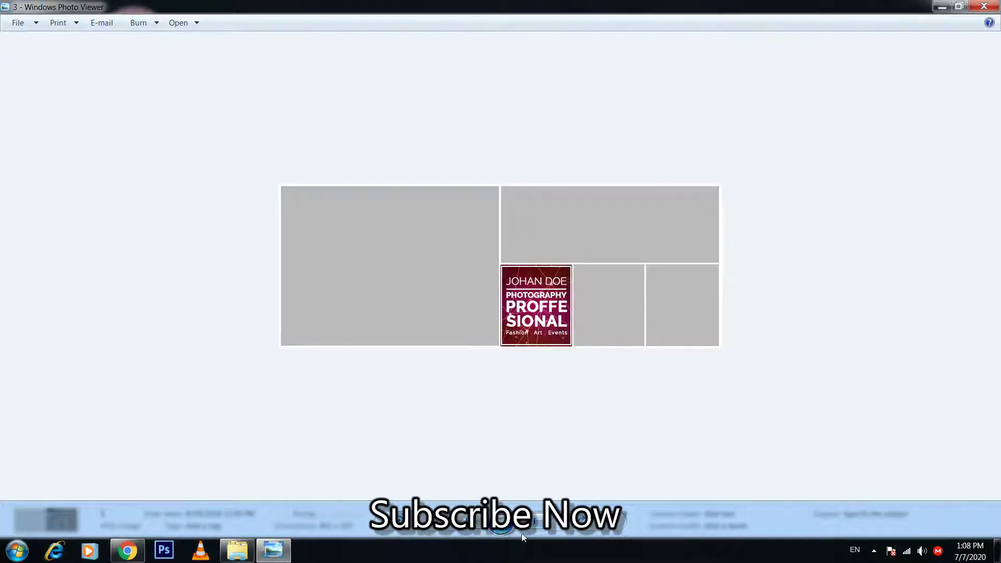
pyautogui.click(524, 534)
pyautogui.press('Right')
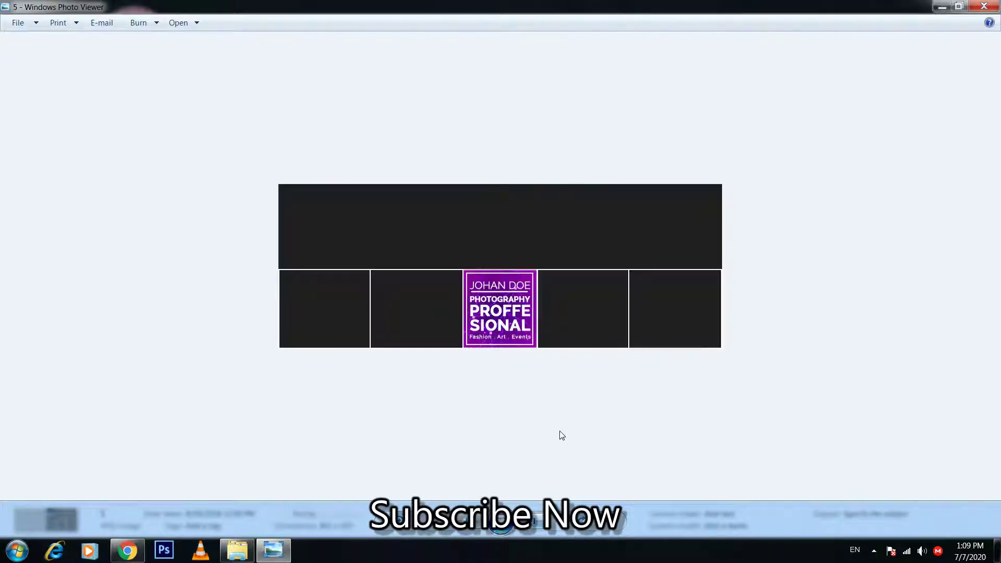
pyautogui.press('Right')
pyautogui.press('Right')
pyautogui.click(984, 5)
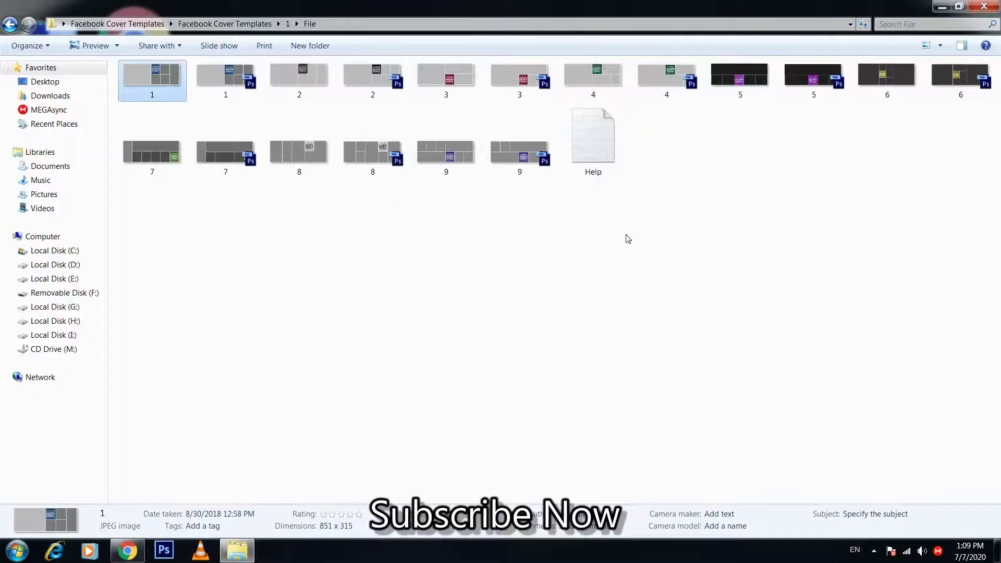
pyautogui.press('BackSpace')
pyautogui.press('BackSpace')
# - Open set 2's File folder and display its covers as Extra Large Icons
pyautogui.doubleClick(216, 99)
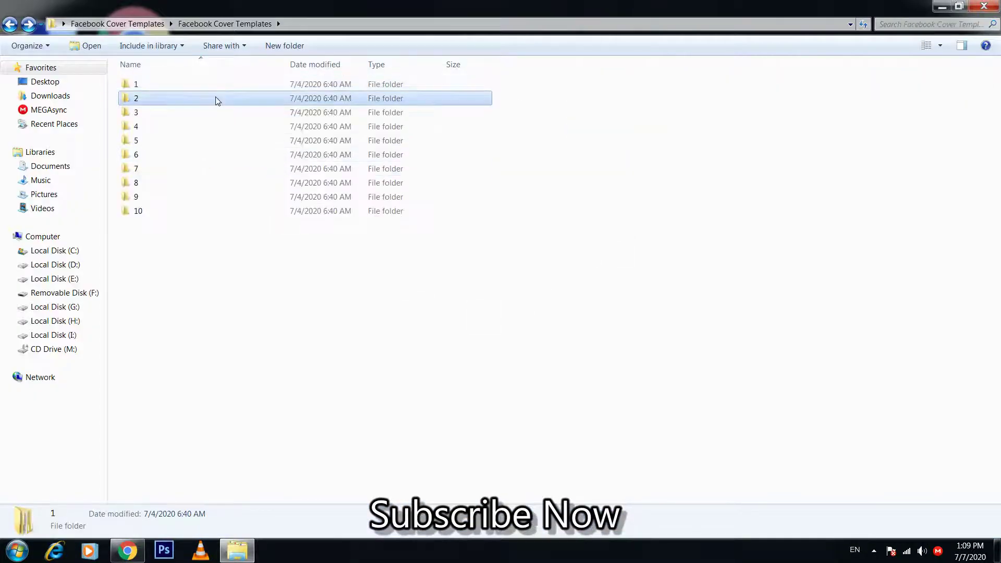
pyautogui.click(236, 90)
pyautogui.doubleClick(235, 89)
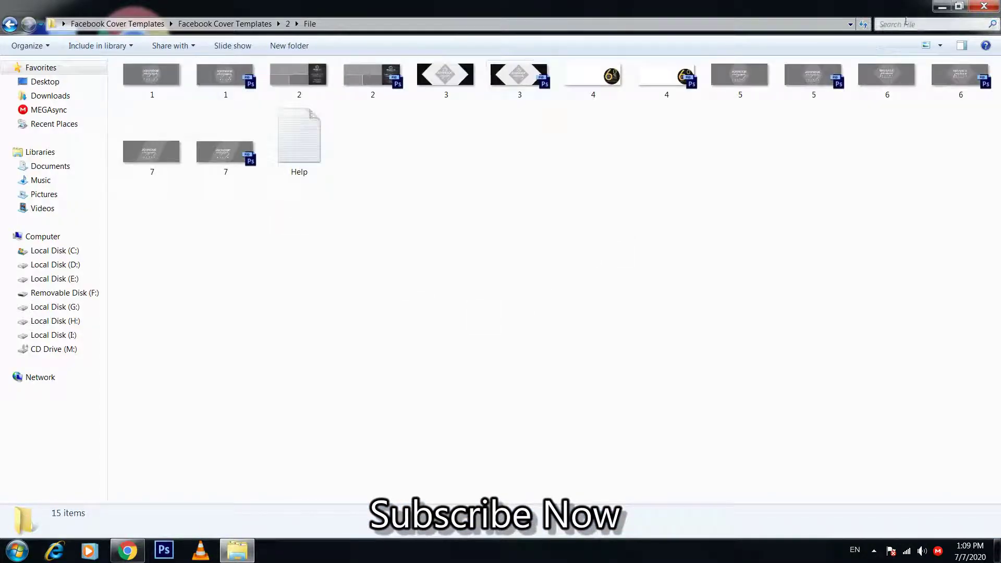
pyautogui.click(935, 50)
pyautogui.click(939, 49)
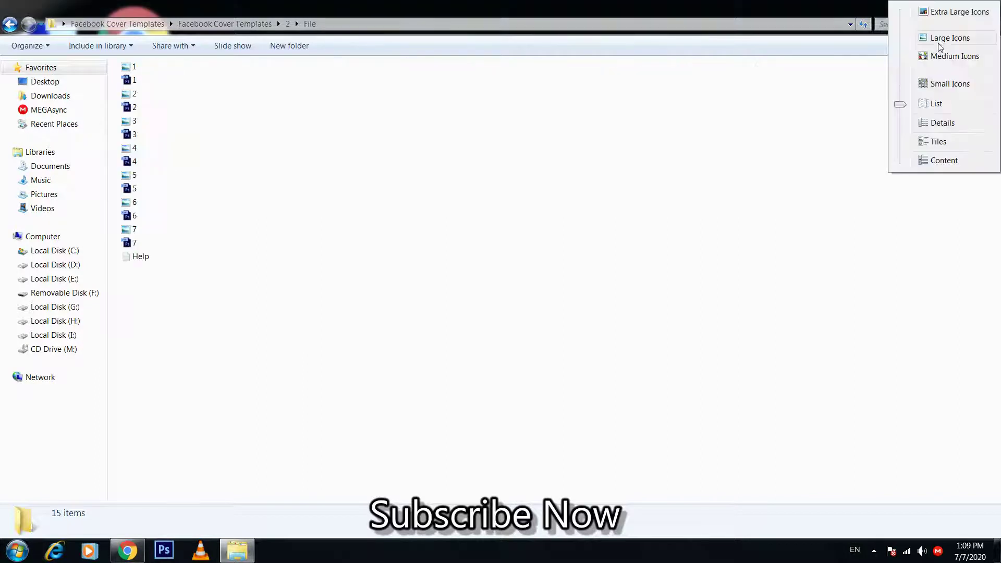
pyautogui.click(938, 15)
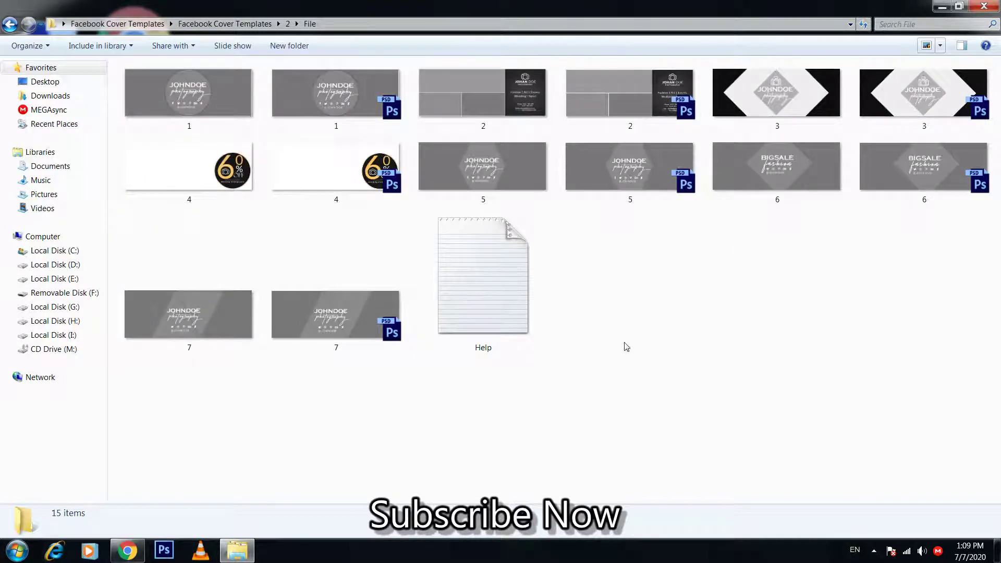
# - Go back to the template sets and open set 3's File folder
pyautogui.press('BackSpace')
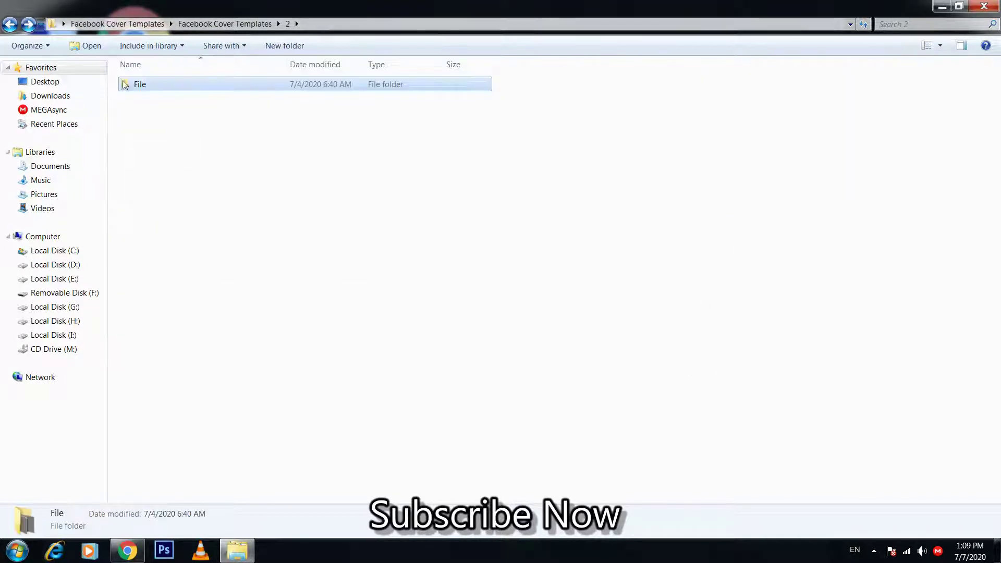
pyautogui.press('BackSpace')
pyautogui.click(187, 119)
pyautogui.doubleClick(187, 119)
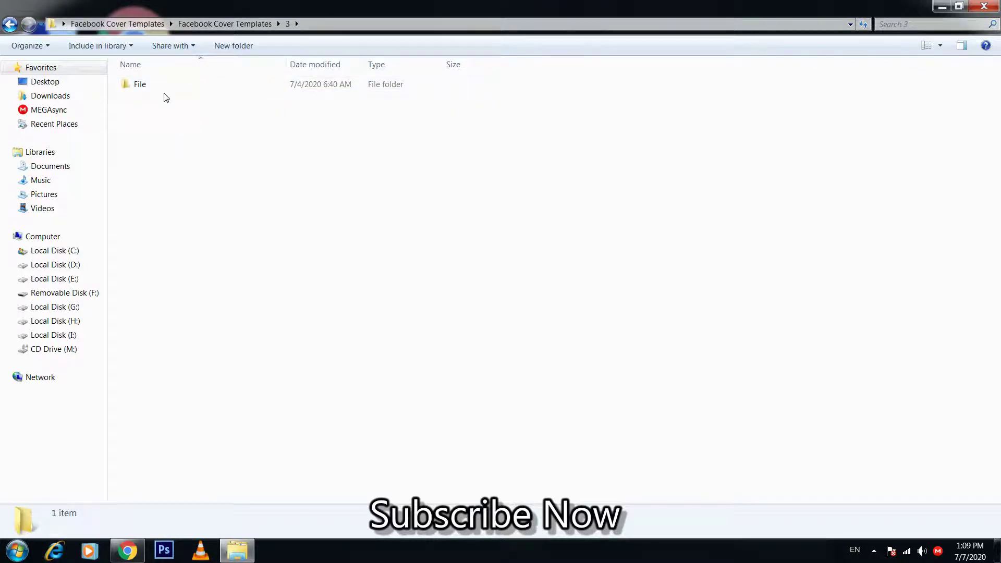
pyautogui.doubleClick(140, 84)
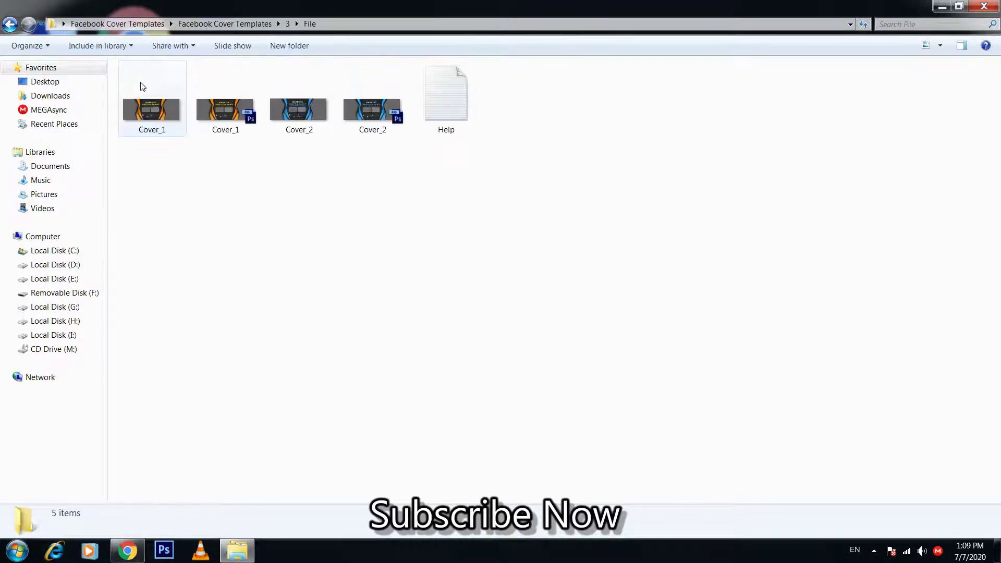
# - Preview set 3's Cover_1 and Cover_2, then return to the template set list
pyautogui.click(170, 115)
pyautogui.doubleClick(170, 115)
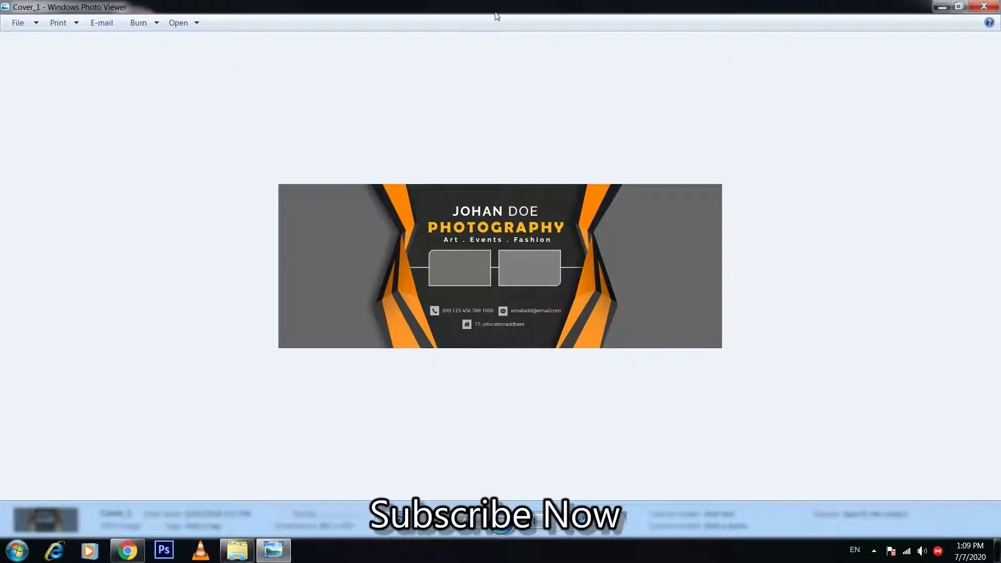
pyautogui.press('Right')
pyautogui.press('Right')
pyautogui.press('Right')
pyautogui.press('Right')
pyautogui.press('Right')
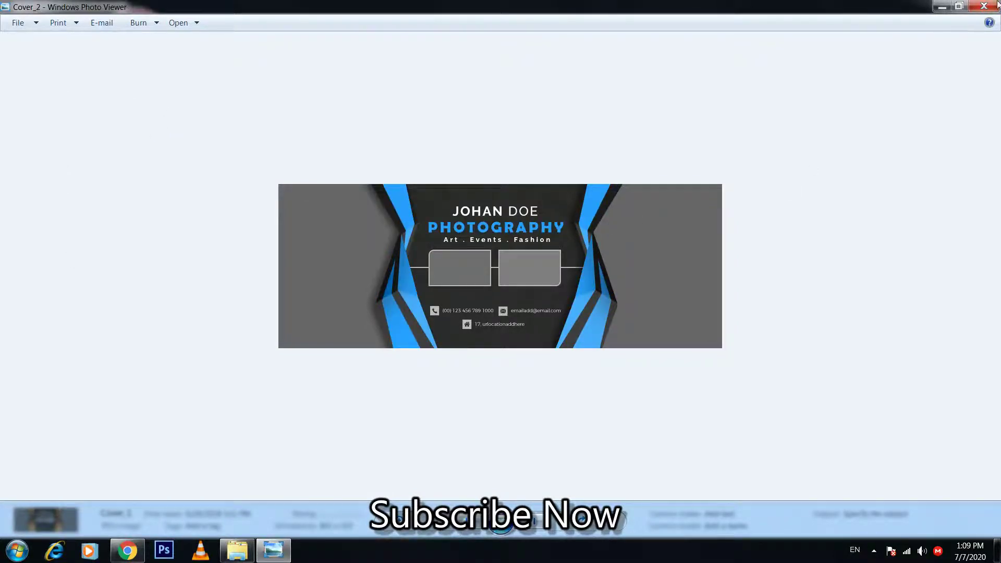
pyautogui.click(985, 5)
pyautogui.press('BackSpace')
pyautogui.press('BackSpace')
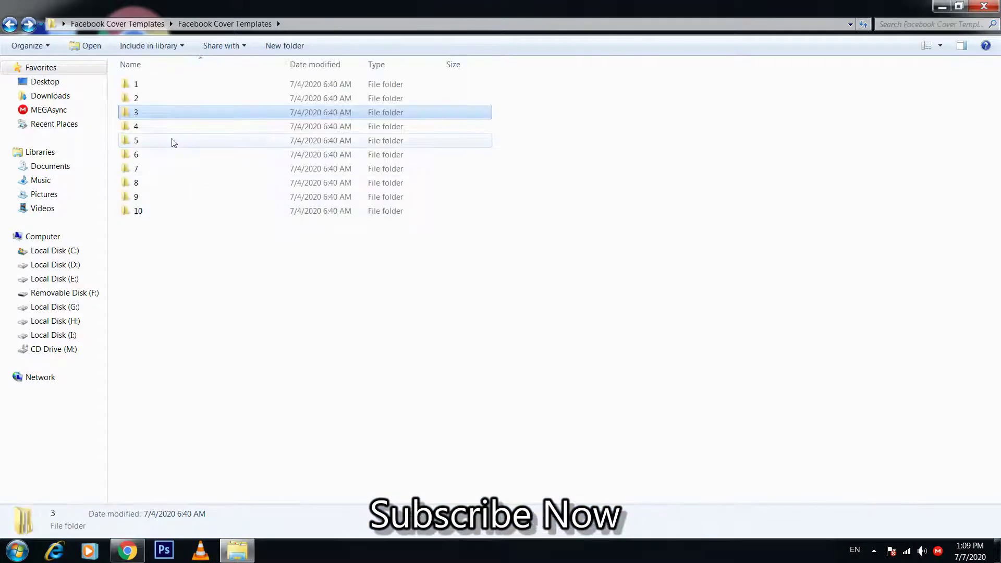
pyautogui.doubleClick(165, 126)
pyautogui.doubleClick(167, 85)
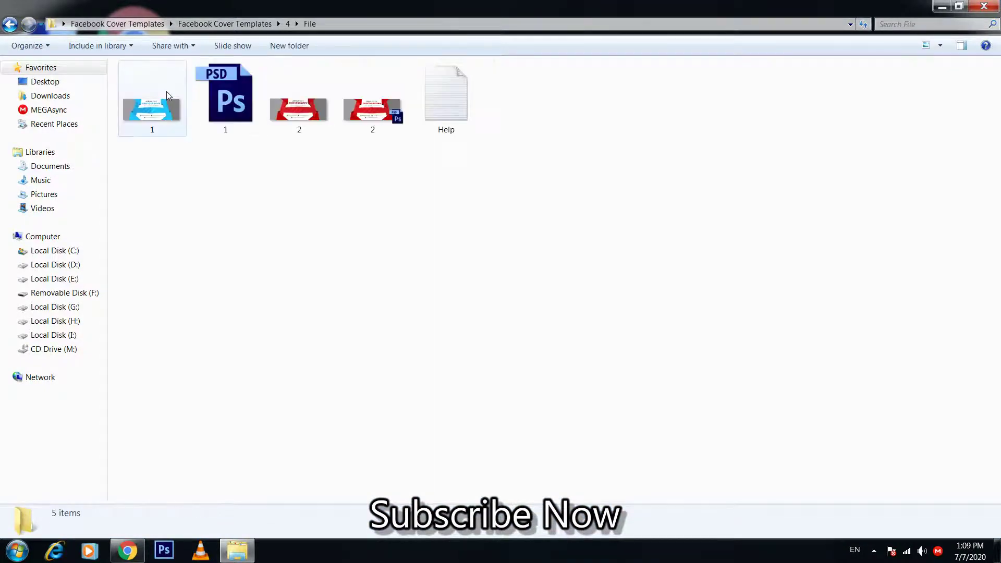
pyautogui.doubleClick(166, 92)
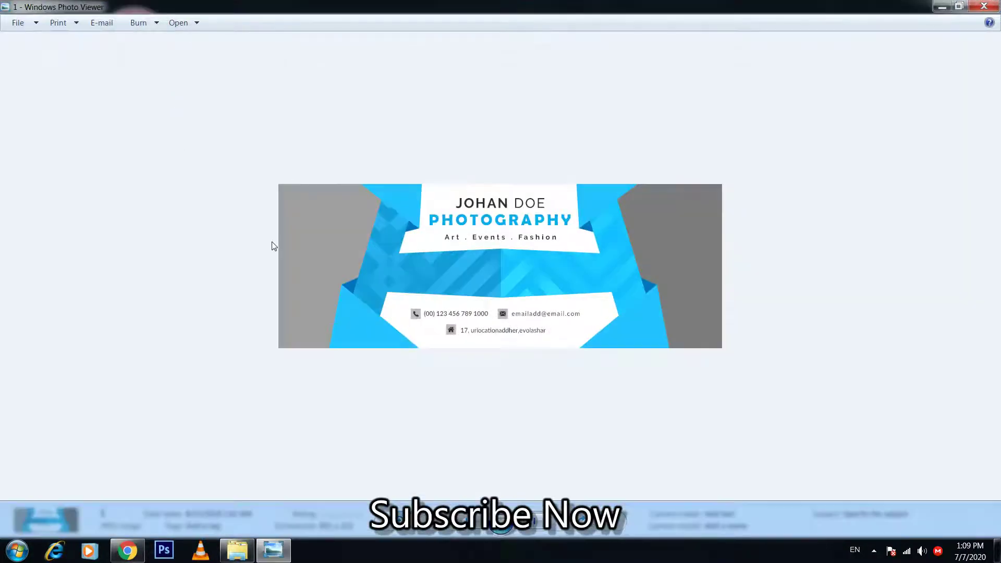
pyautogui.press('Right')
pyautogui.press('Right')
pyautogui.press('Left')
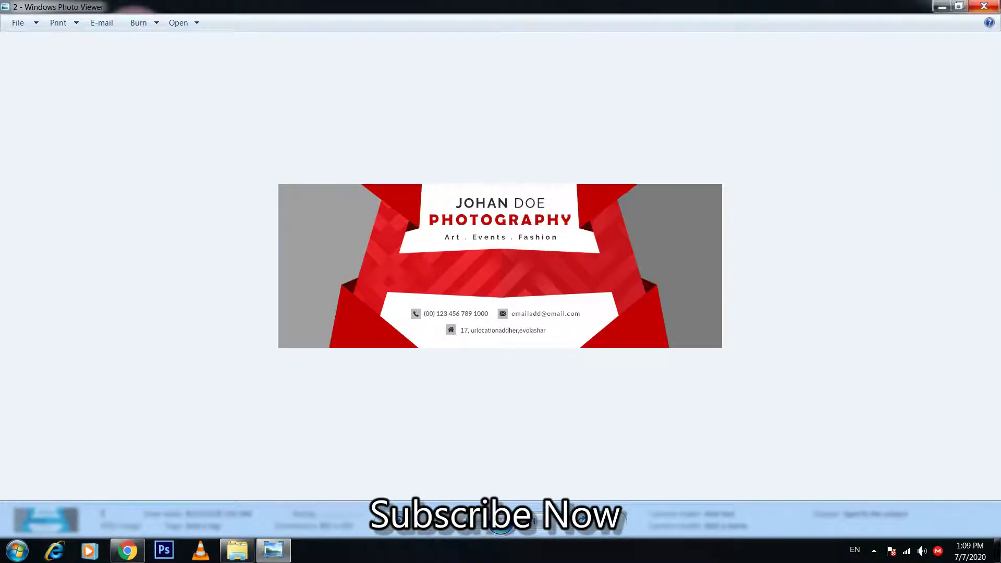
pyautogui.click(984, 6)
pyautogui.press('BackSpace')
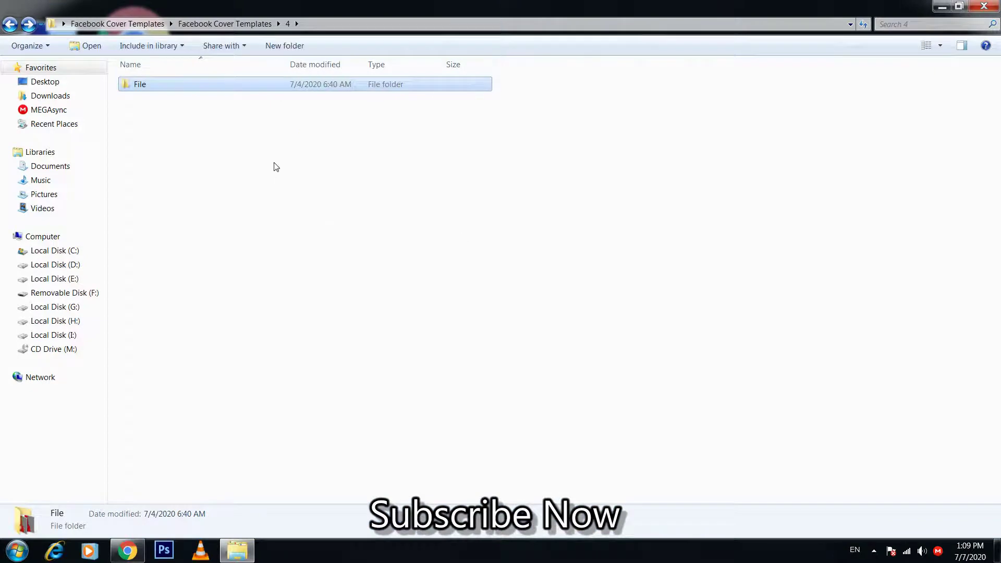
pyautogui.press('BackSpace')
pyautogui.doubleClick(241, 141)
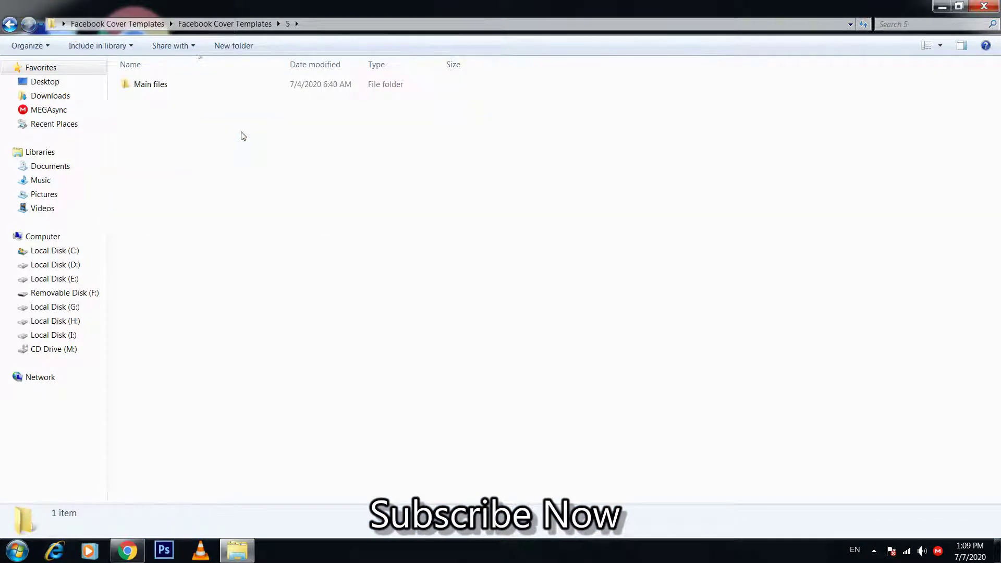
pyautogui.doubleClick(231, 89)
pyautogui.doubleClick(151, 114)
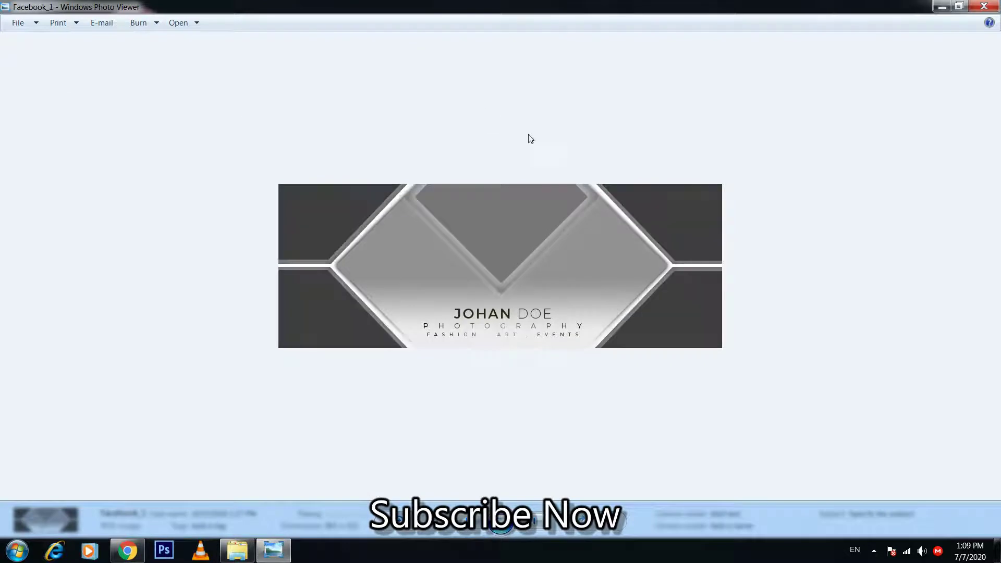
pyautogui.press('Right')
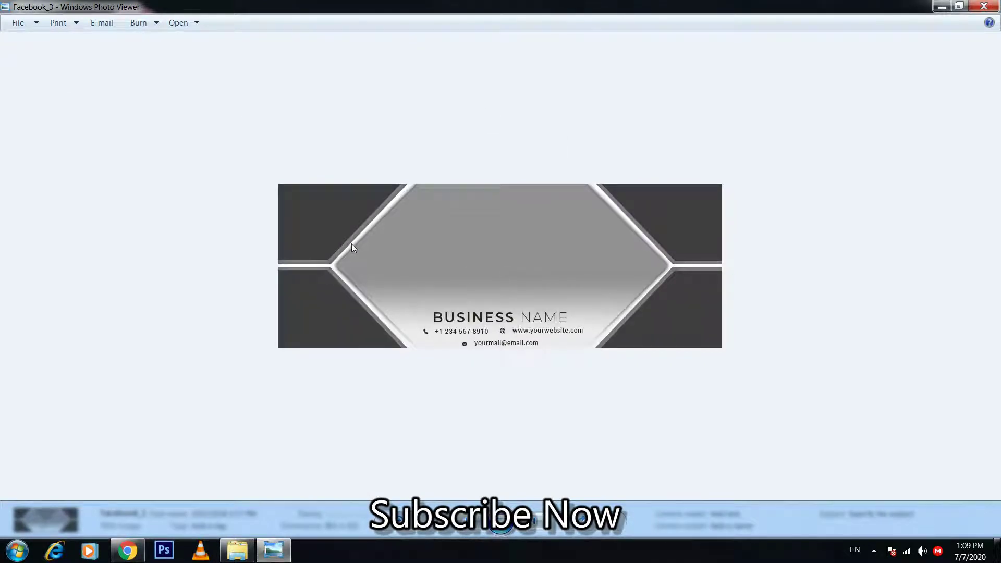
pyautogui.press('Right')
pyautogui.press('Left')
pyautogui.press('Left')
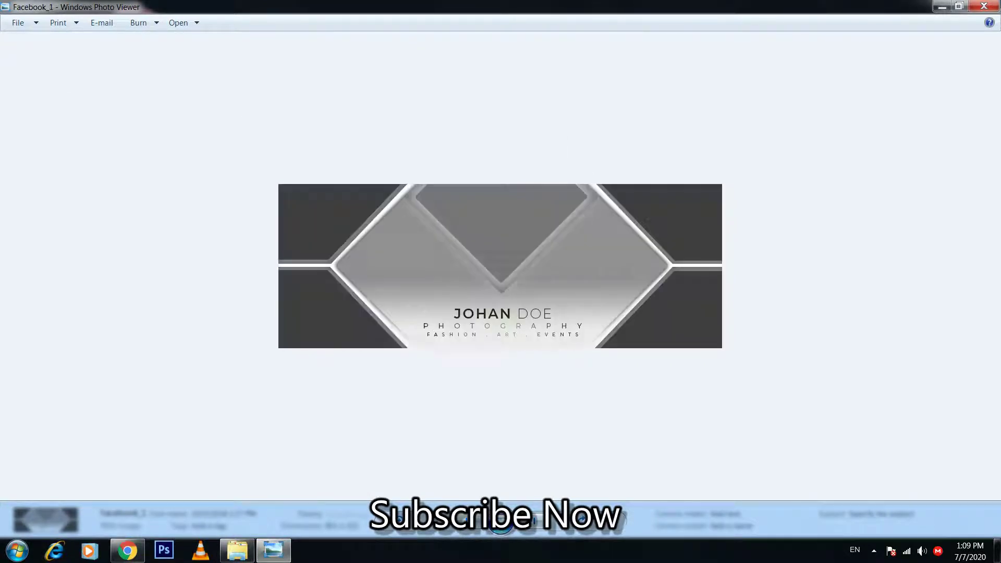
pyautogui.click(996, 6)
pyautogui.press('BackSpace')
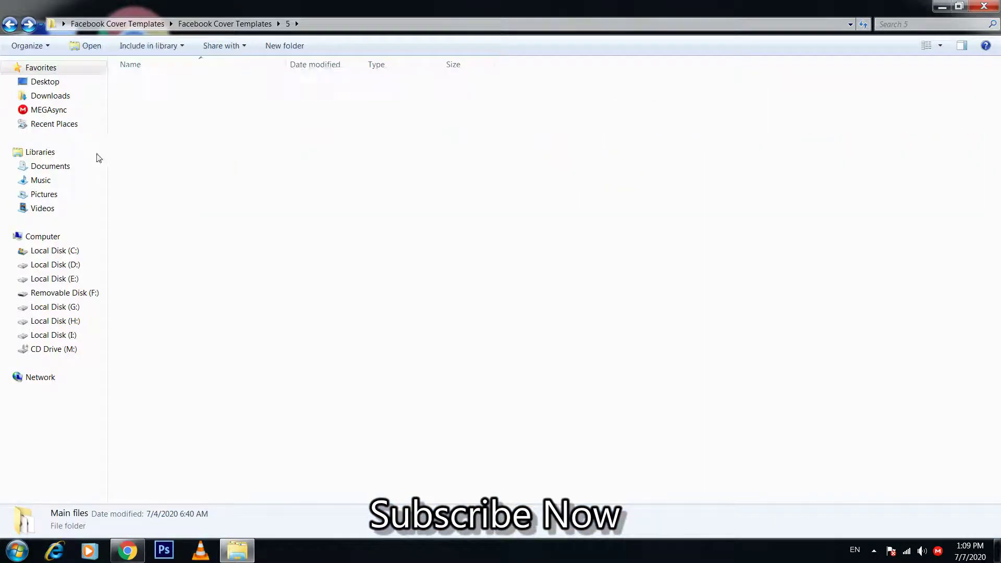
pyautogui.press('BackSpace')
# - Preview set 6's Main files banner images, then return to the template folders
pyautogui.doubleClick(131, 154)
pyautogui.doubleClick(149, 92)
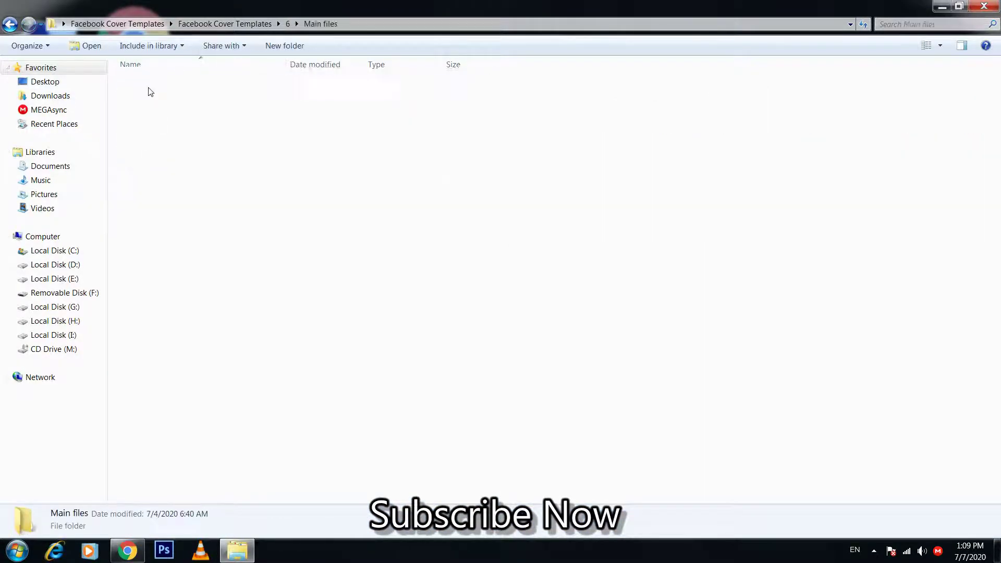
pyautogui.doubleClick(149, 92)
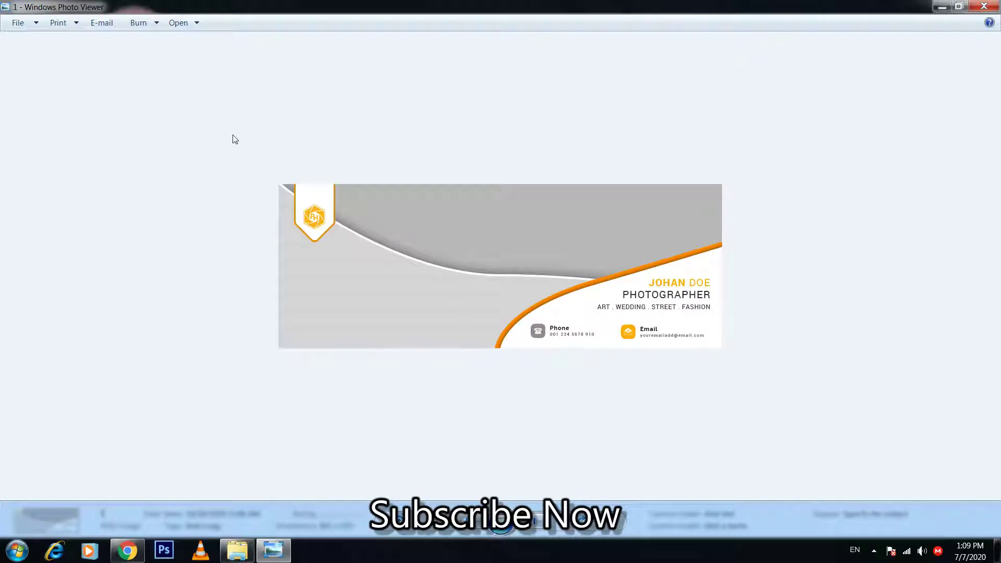
pyautogui.press('Right')
pyautogui.press('Right')
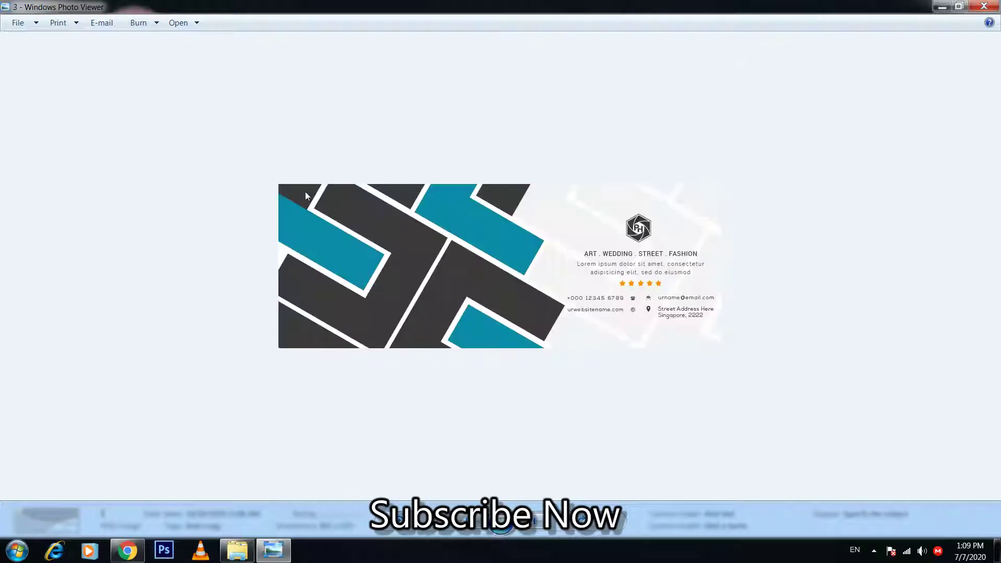
pyautogui.press('Right')
pyautogui.press('Right')
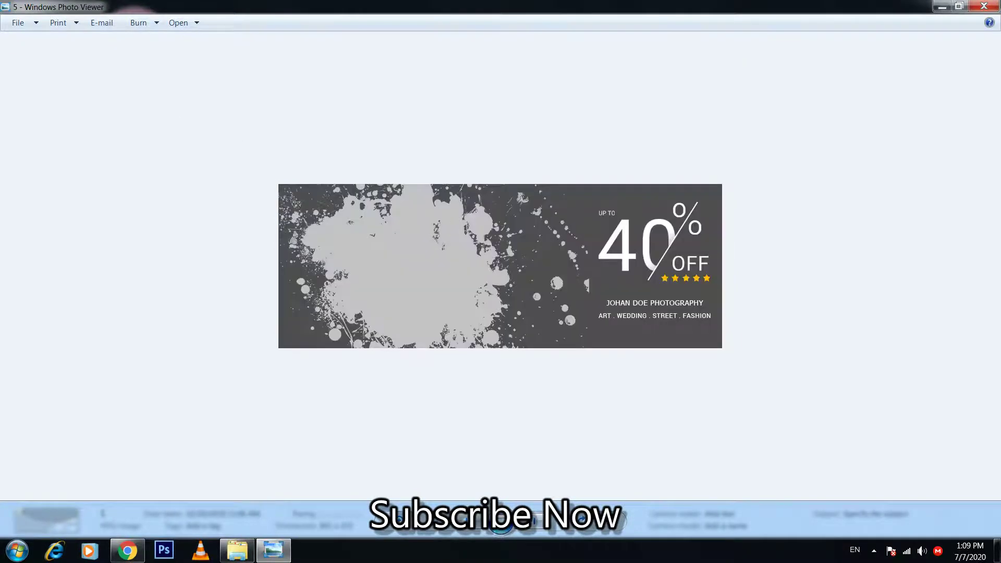
pyautogui.press('Right')
pyautogui.click(983, 6)
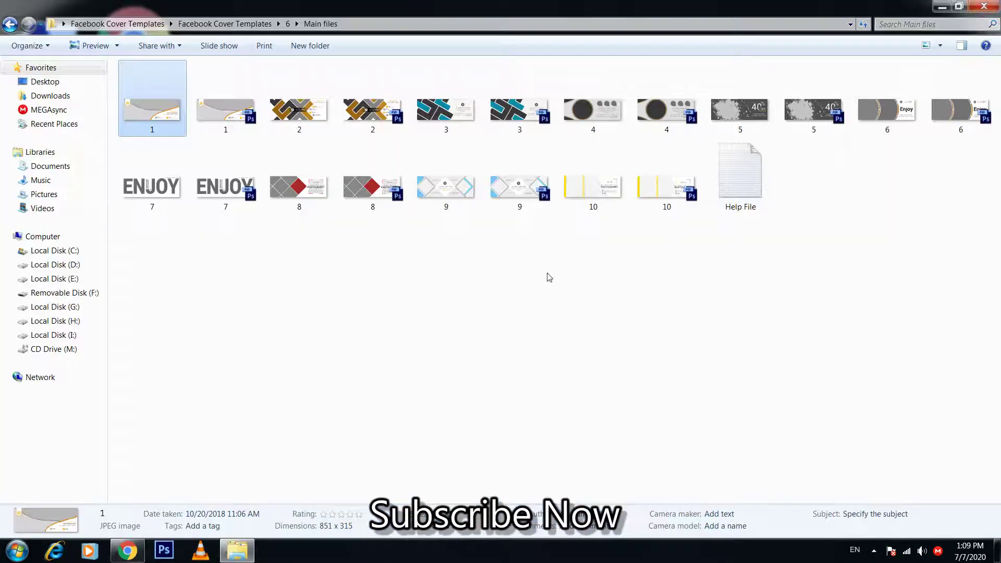
pyautogui.press('BackSpace')
pyautogui.press('BackSpace')
# - Show folder 8's Main files covers as Extra Large Icons, then back out to the folder list
pyautogui.doubleClick(202, 180)
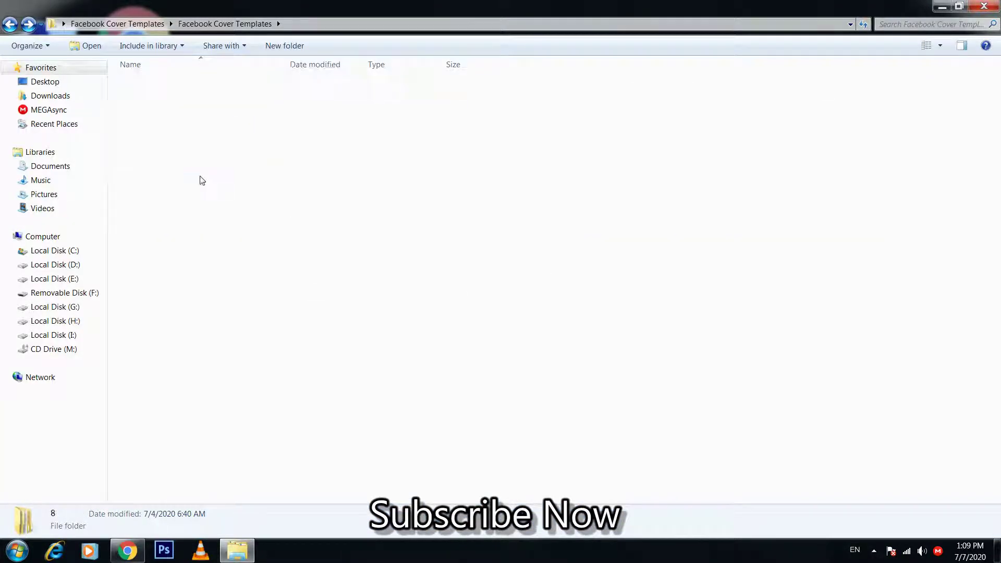
pyautogui.doubleClick(203, 84)
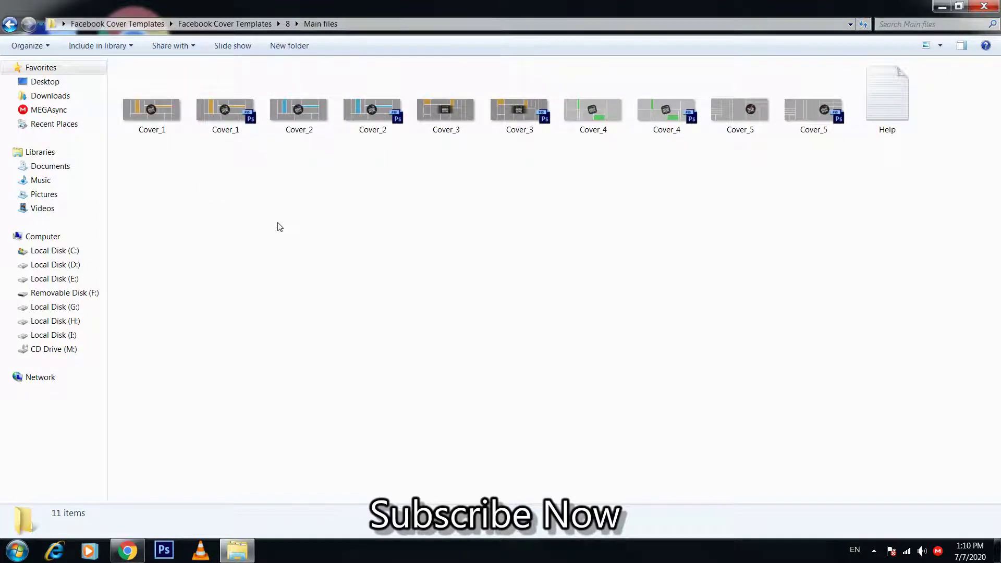
pyautogui.press('alt')
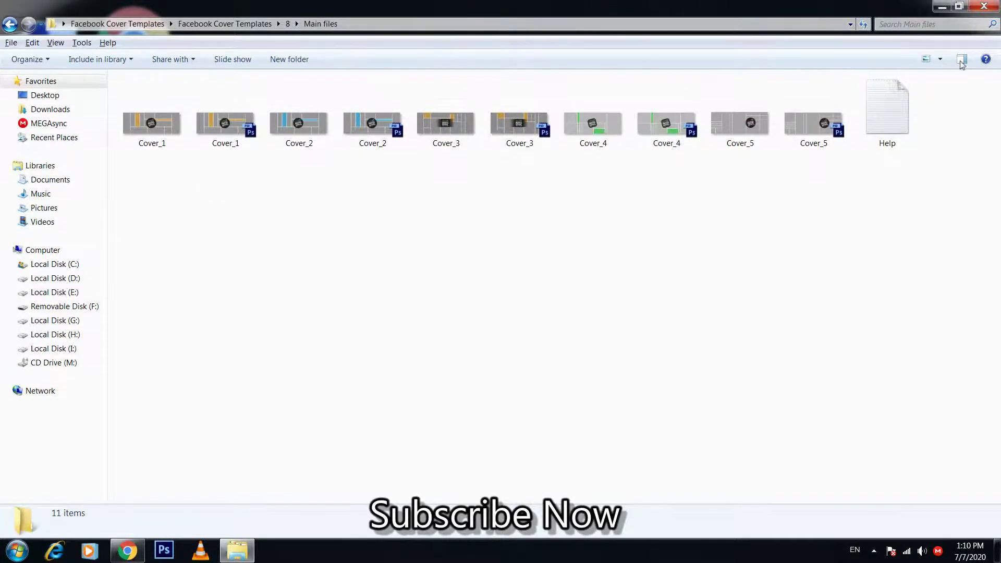
pyautogui.click(938, 61)
pyautogui.click(940, 46)
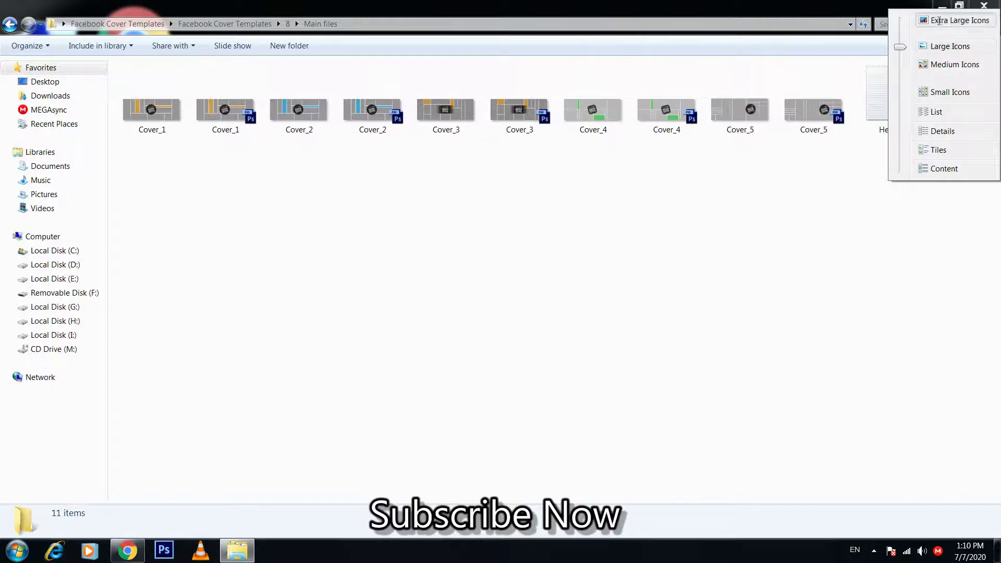
pyautogui.click(943, 20)
pyautogui.press('BackSpace')
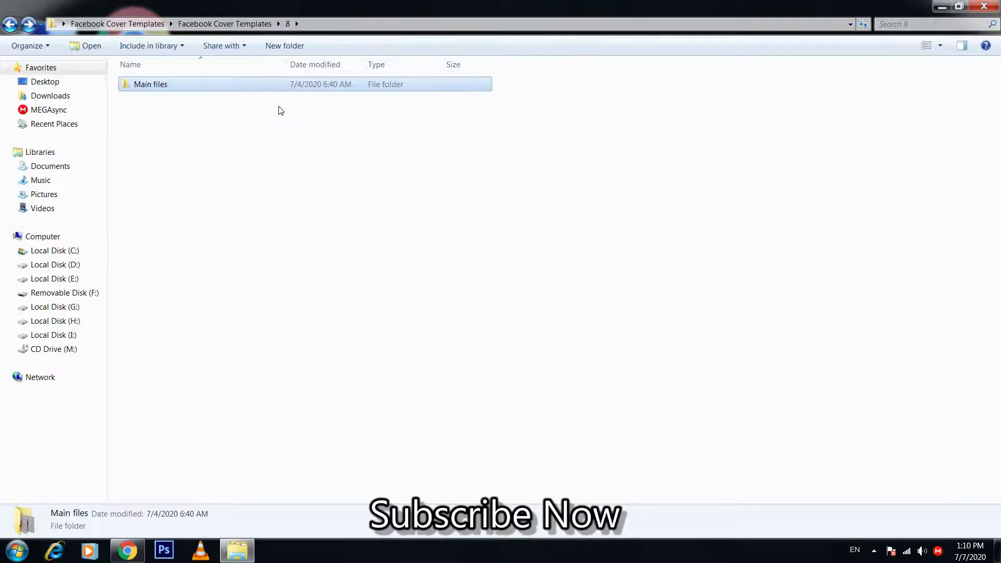
pyautogui.press('BackSpace')
# - Open folder 7's Main files and switch the view to Extra Large Icons
pyautogui.doubleClick(178, 169)
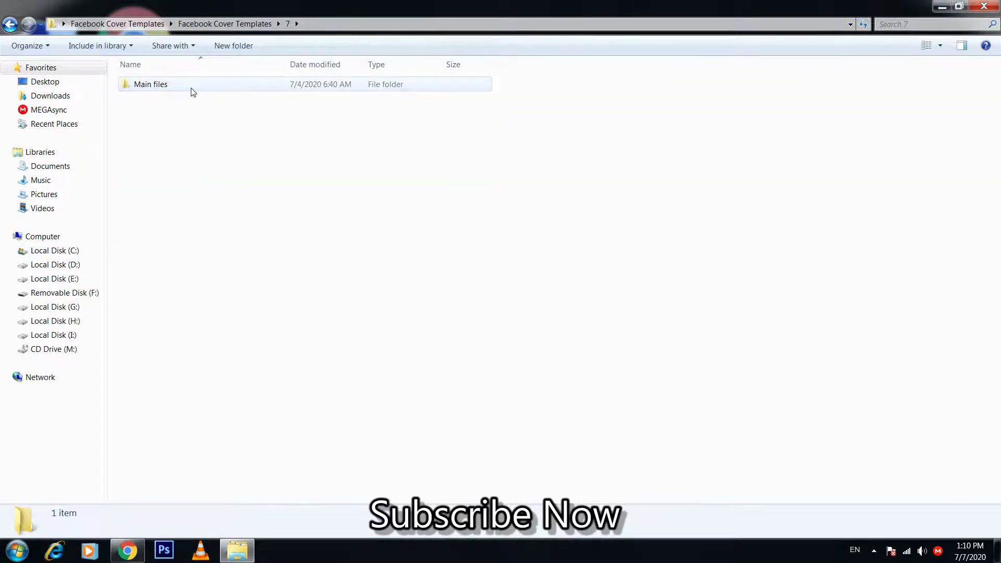
pyautogui.doubleClick(192, 85)
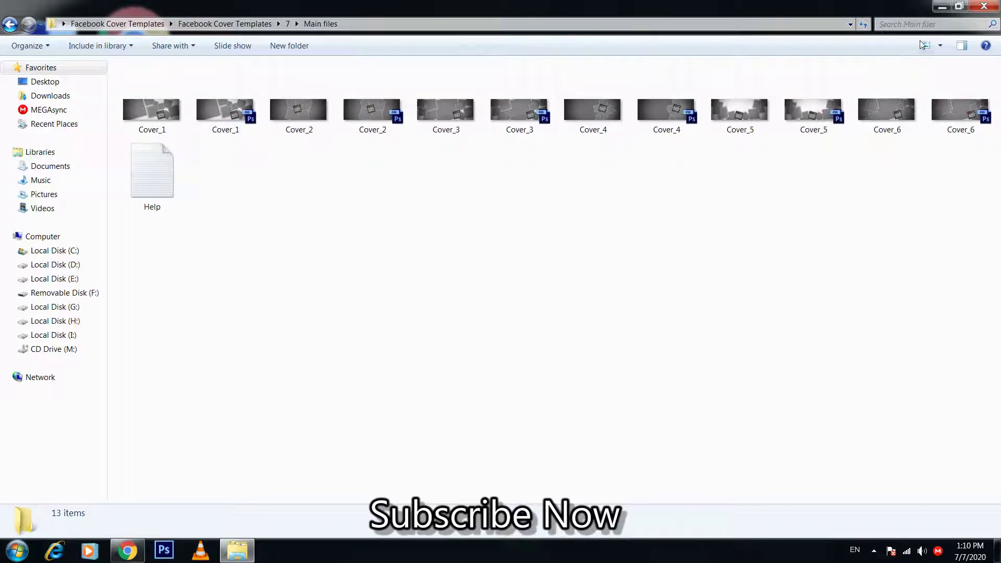
pyautogui.click(927, 45)
pyautogui.click(927, 46)
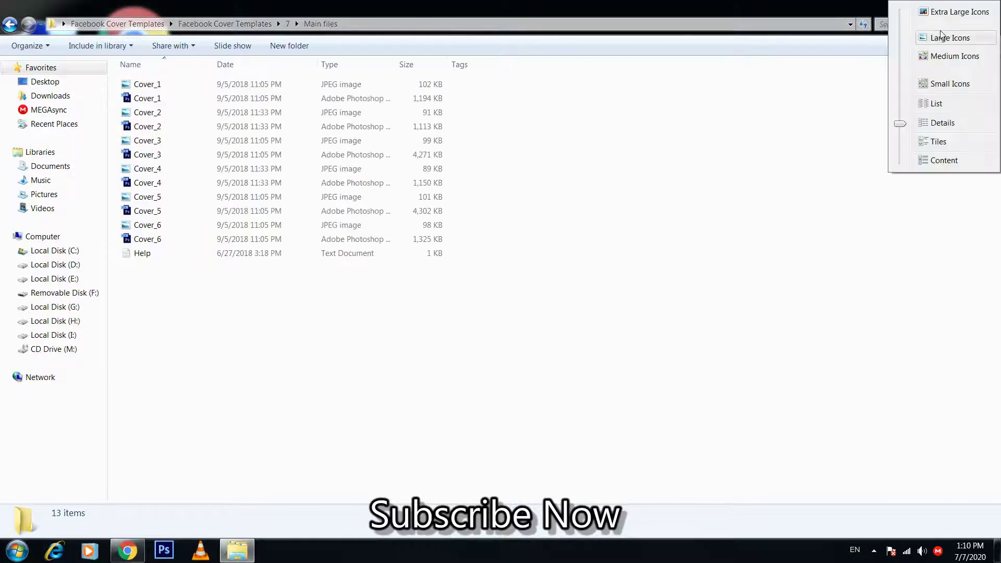
pyautogui.click(937, 13)
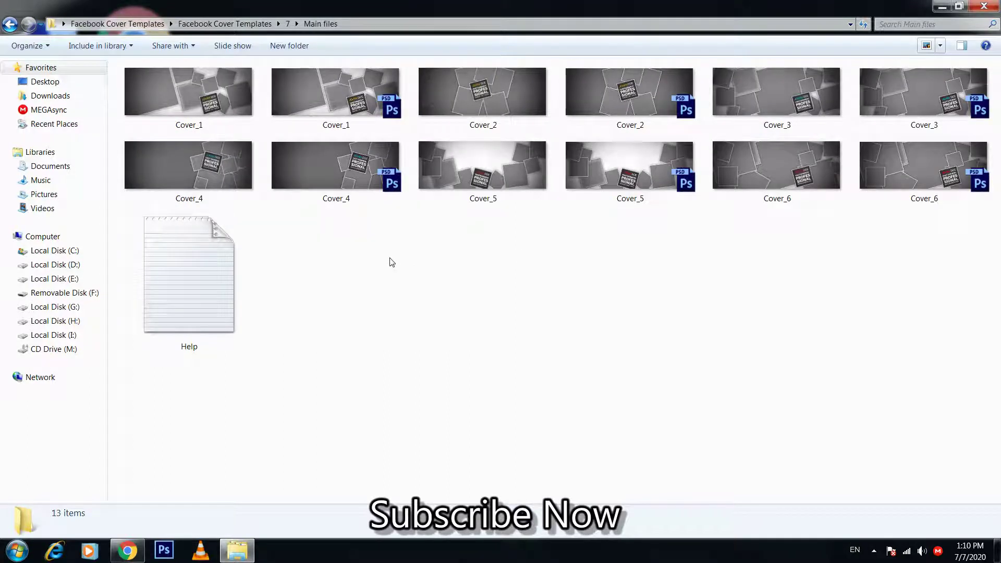
# - Browse folder 9's Main files covers as Extra Large Icons
pyautogui.press('BackSpace')
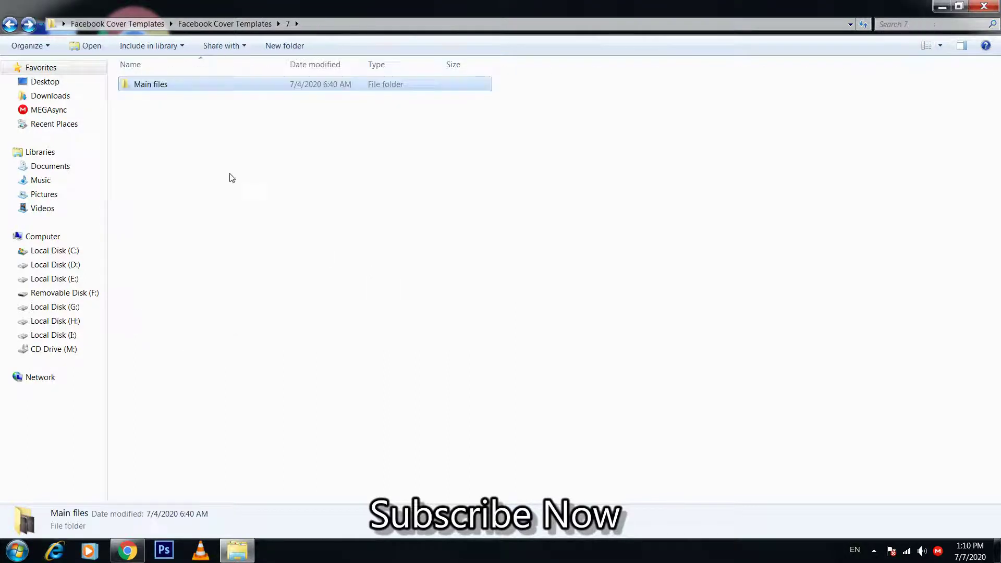
pyautogui.press('BackSpace')
pyautogui.doubleClick(190, 183)
pyautogui.press('BackSpace')
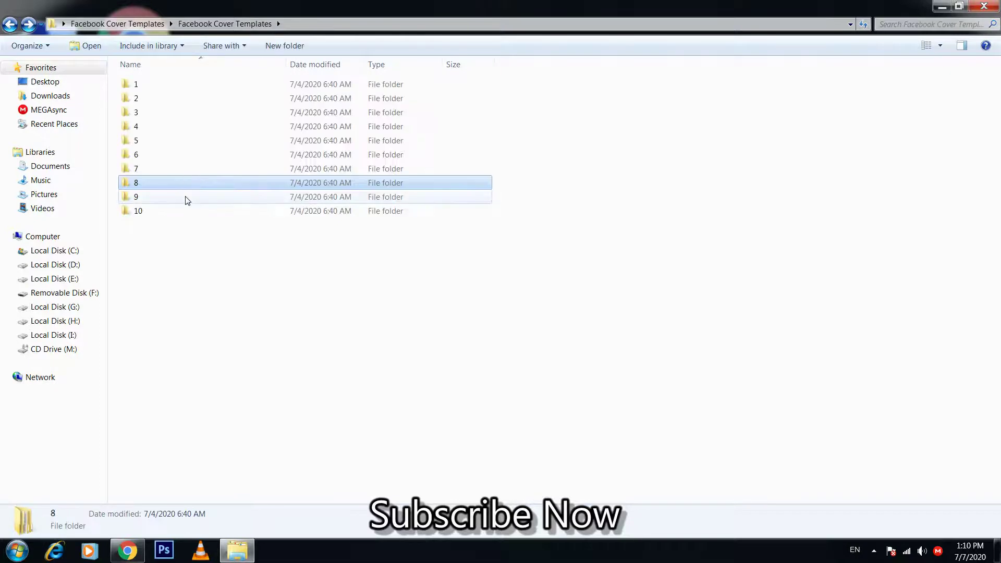
pyautogui.doubleClick(188, 201)
pyautogui.doubleClick(186, 87)
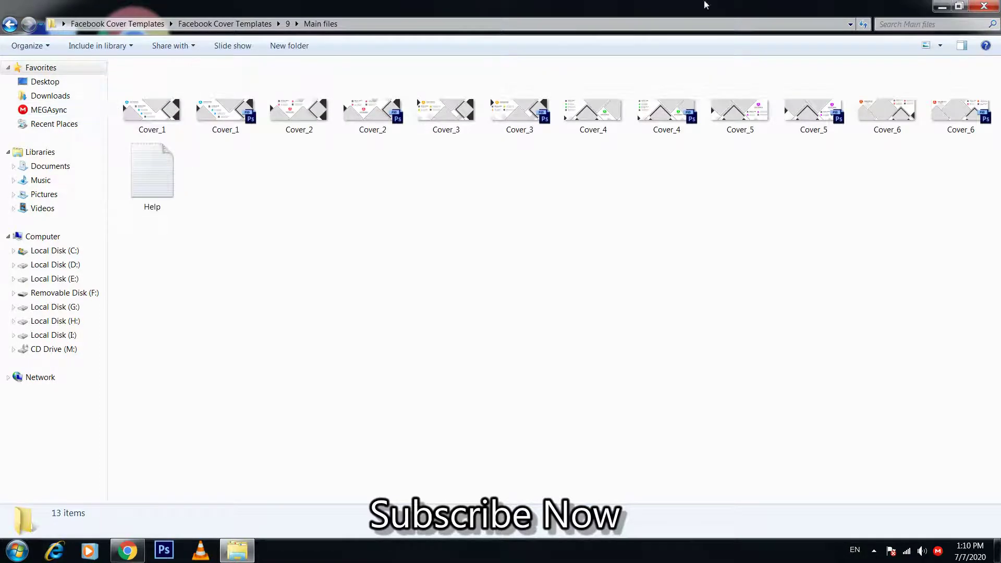
pyautogui.click(940, 45)
pyautogui.click(920, 19)
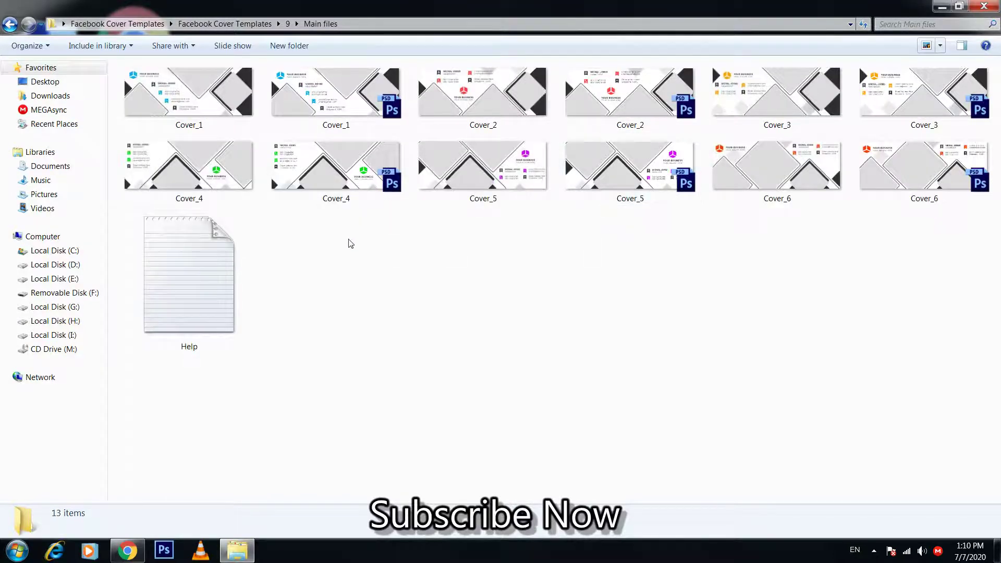
pyautogui.press('BackSpace')
pyautogui.press('BackSpace')
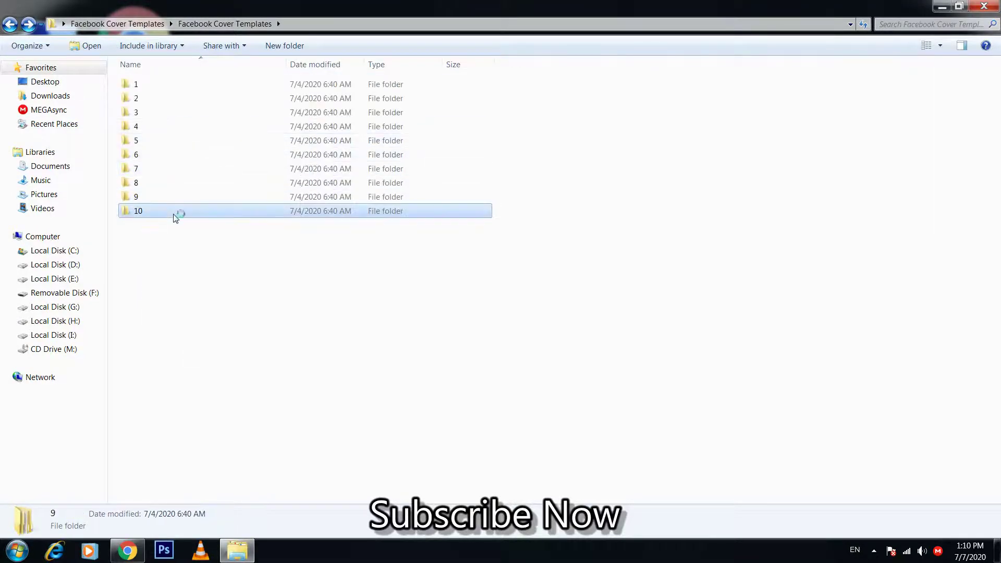
# - Show folder 10's Main files as Extra Large Icons and open the Cover_4 PSD
pyautogui.doubleClick(173, 212)
pyautogui.doubleClick(160, 85)
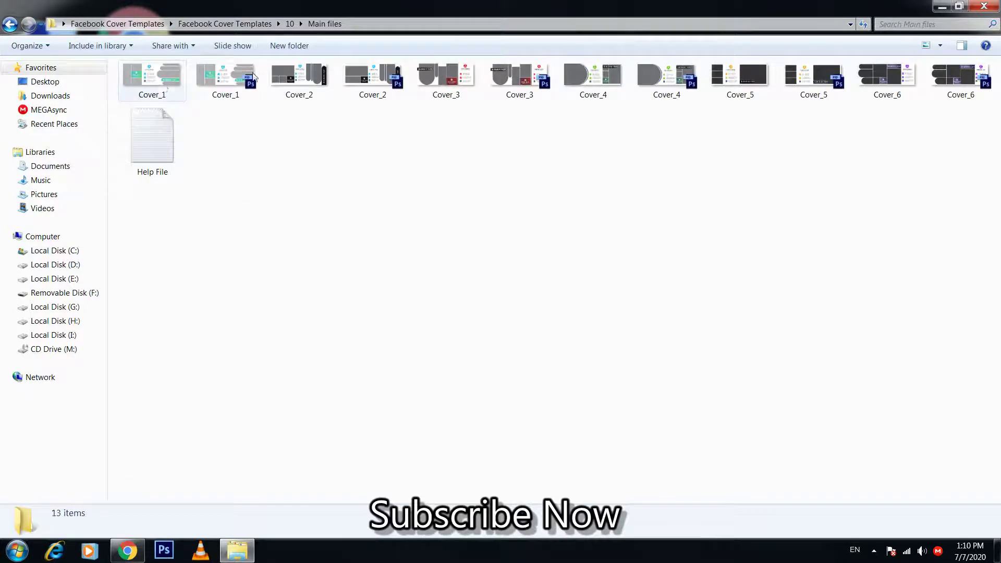
pyautogui.click(940, 46)
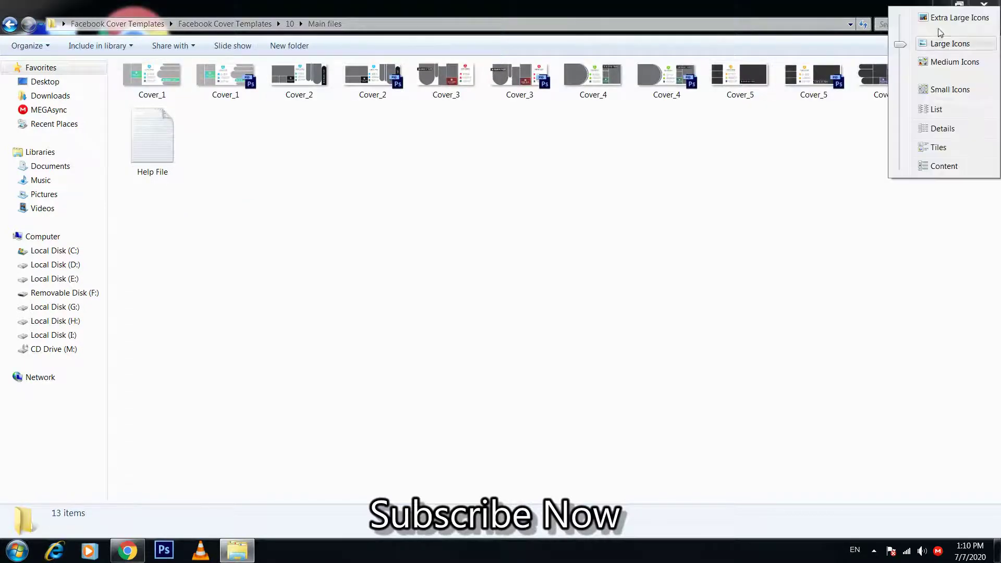
pyautogui.click(939, 19)
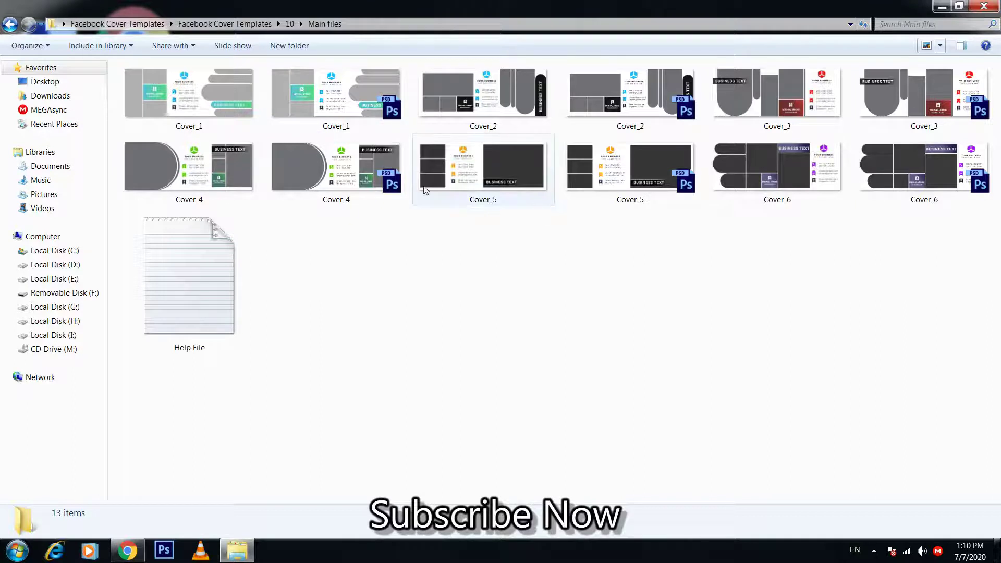
pyautogui.doubleClick(327, 166)
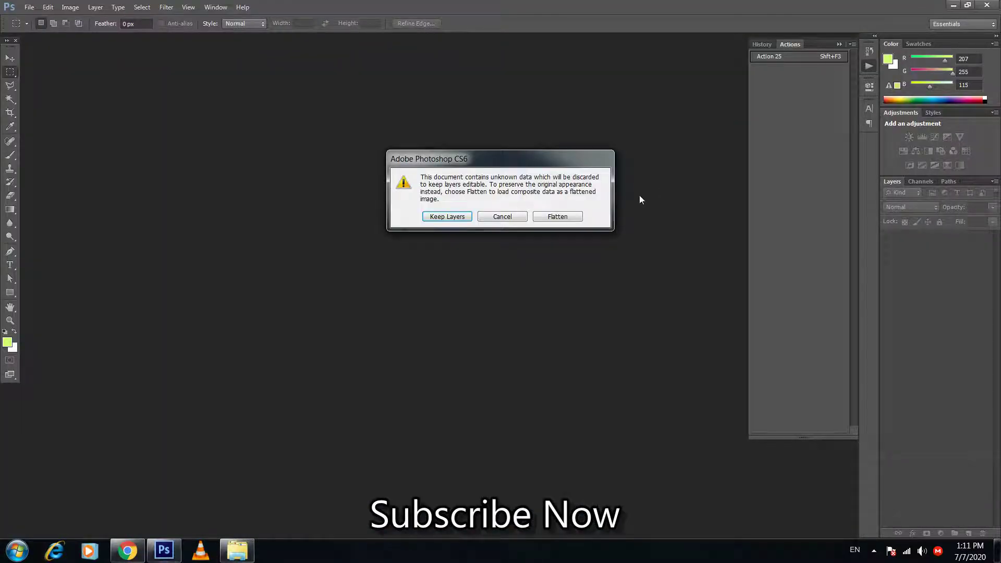
# - Choose Keep Layers for Cover_4 and dismiss the missing-fonts warning
pyautogui.click(452, 218)
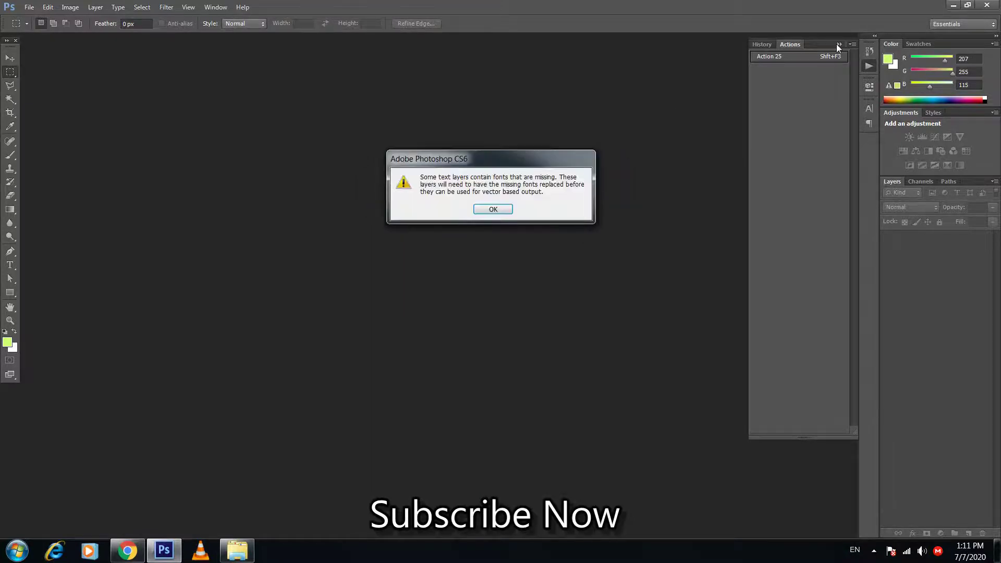
pyautogui.press('Return')
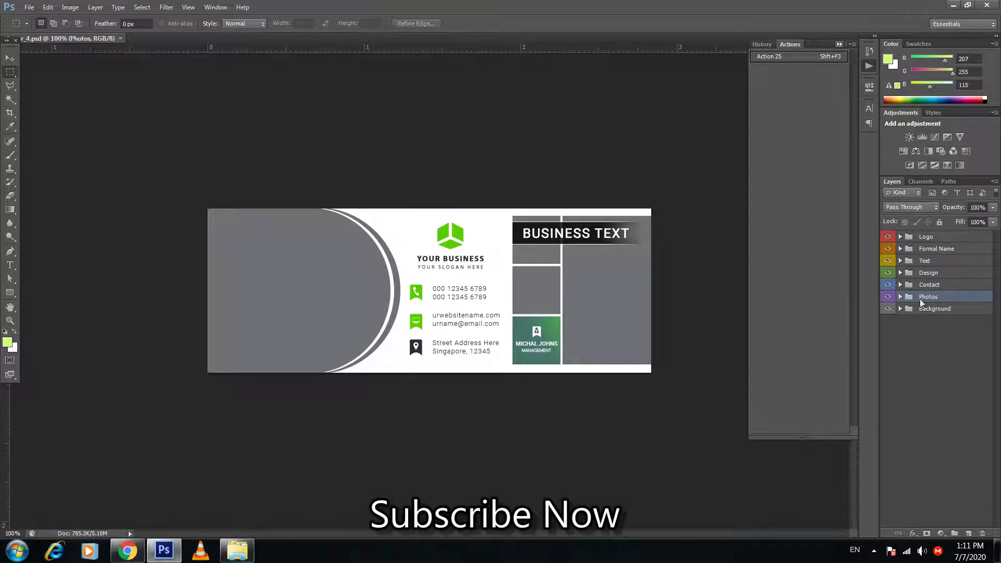
# - Collapse History/Actions, expand the Photos group, and open the first placeholder smart object
pyautogui.click(839, 45)
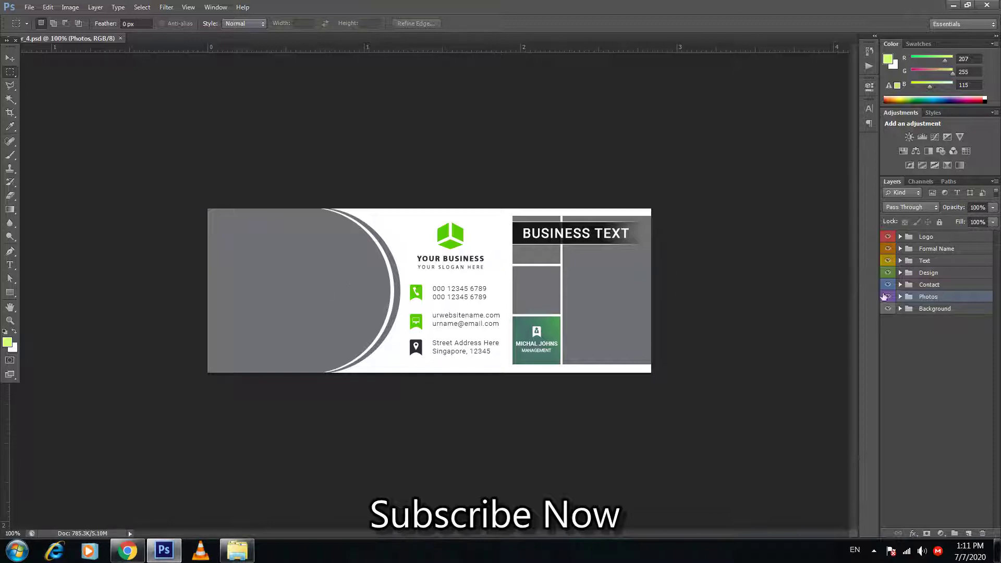
pyautogui.click(900, 297)
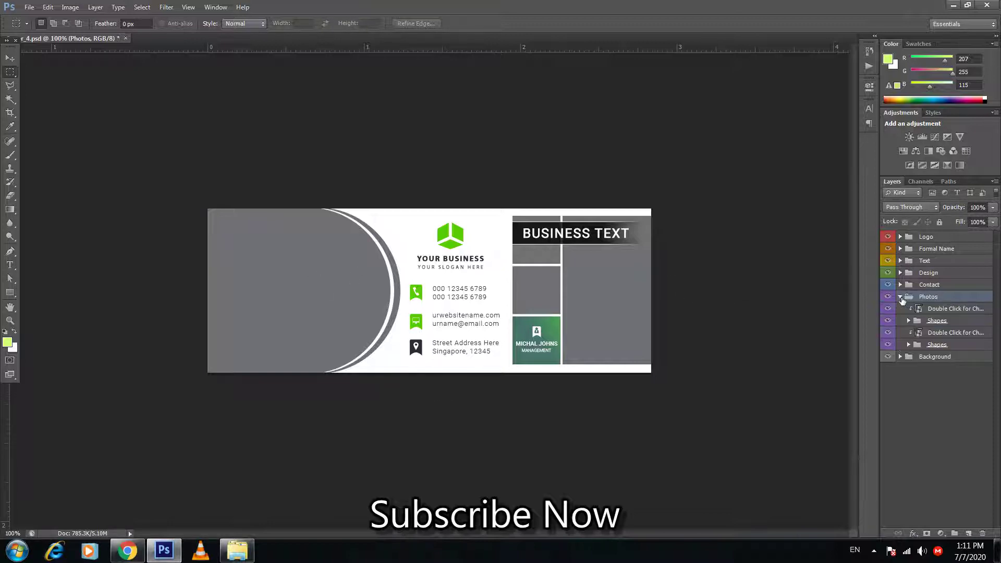
pyautogui.click(950, 310)
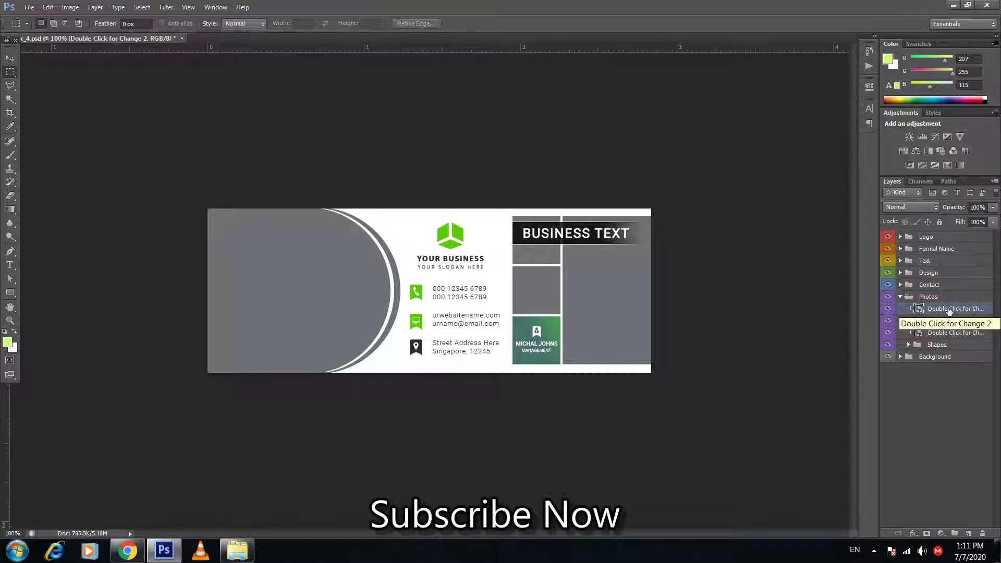
pyautogui.doubleClick(919, 311)
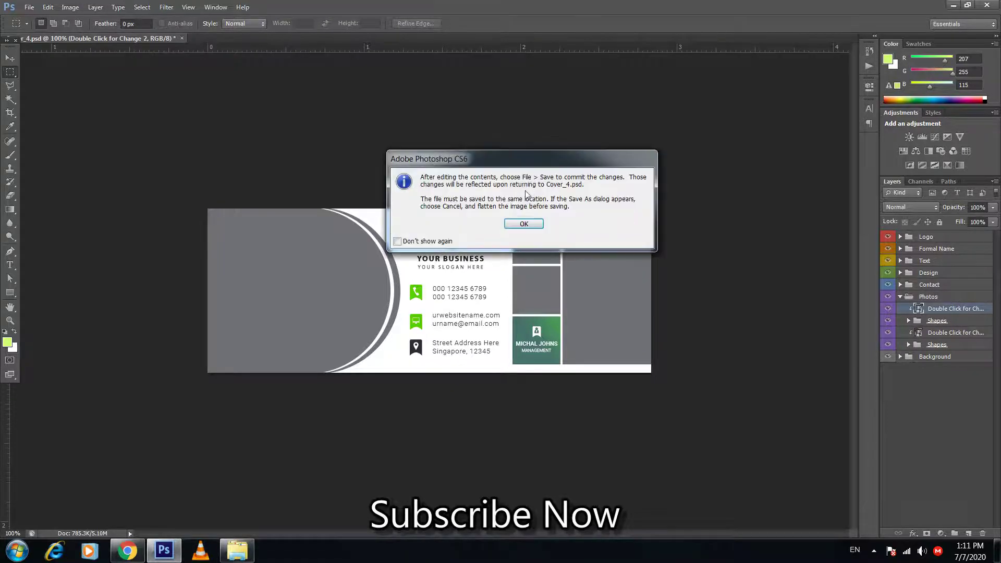
# - Confirm the placeholder with Keep Layers, then open children-82272_1920 copy from E:\image
pyautogui.click(523, 224)
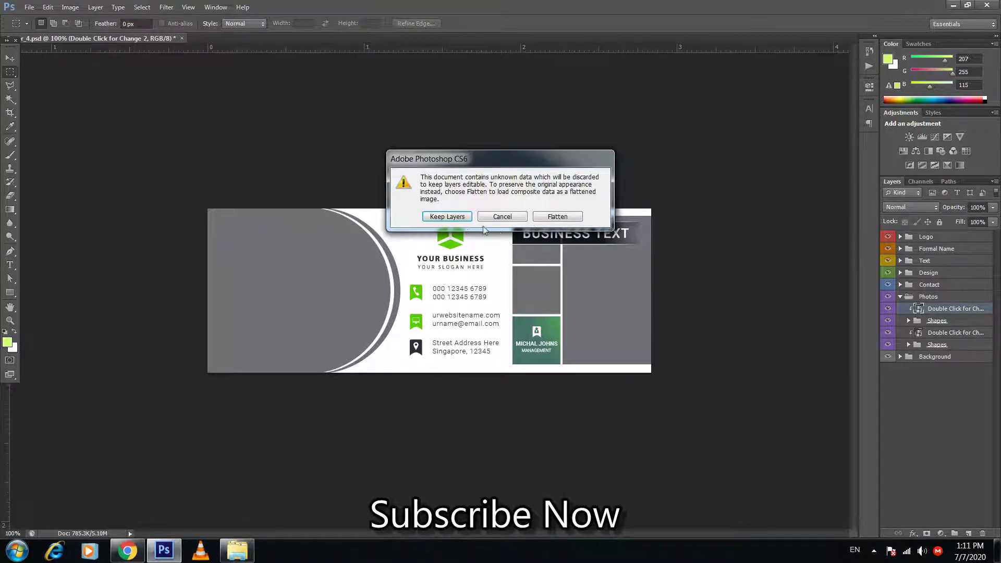
pyautogui.click(461, 221)
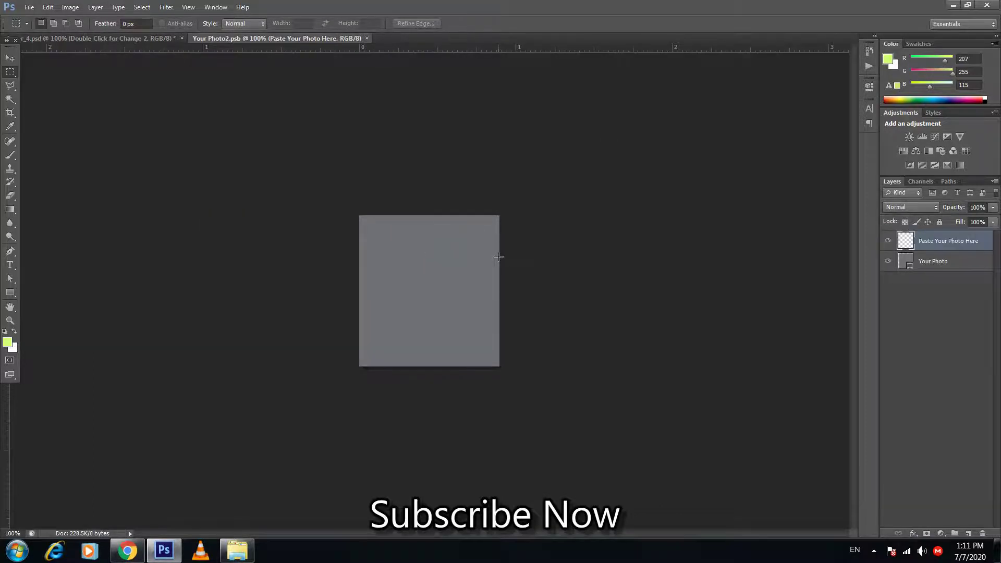
pyautogui.hotkey('ctrl', 'o')
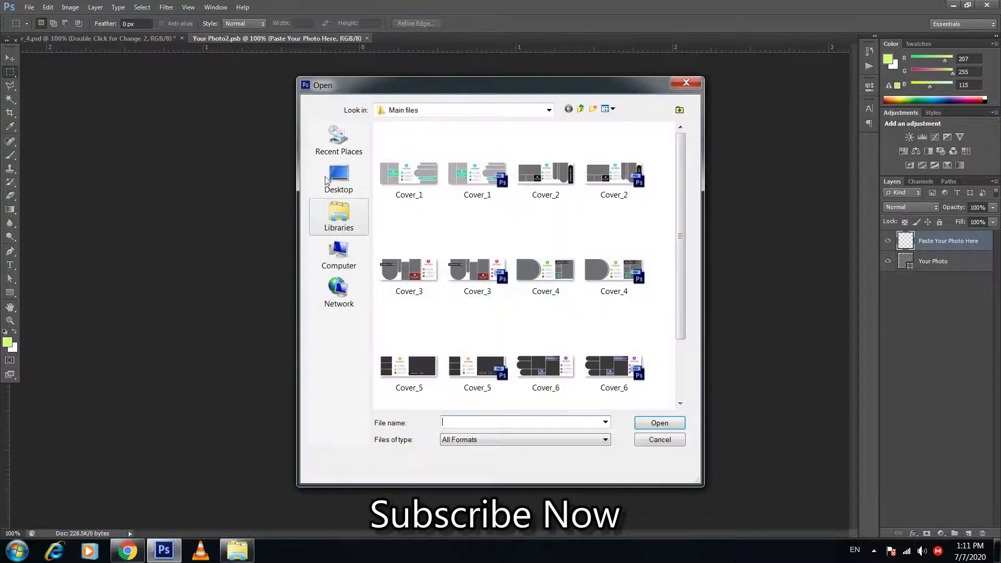
pyautogui.click(337, 255)
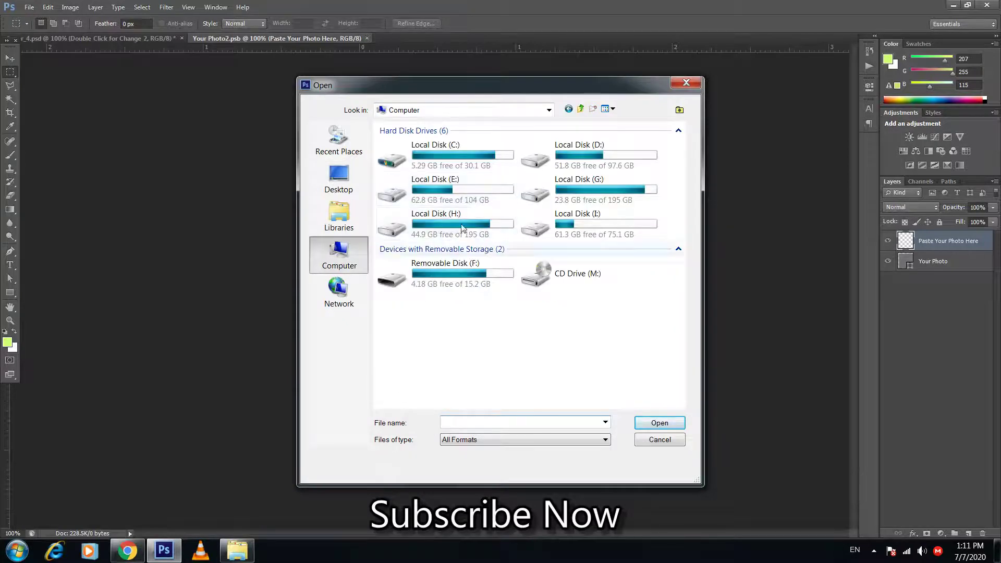
pyautogui.doubleClick(461, 199)
pyautogui.doubleClick(414, 224)
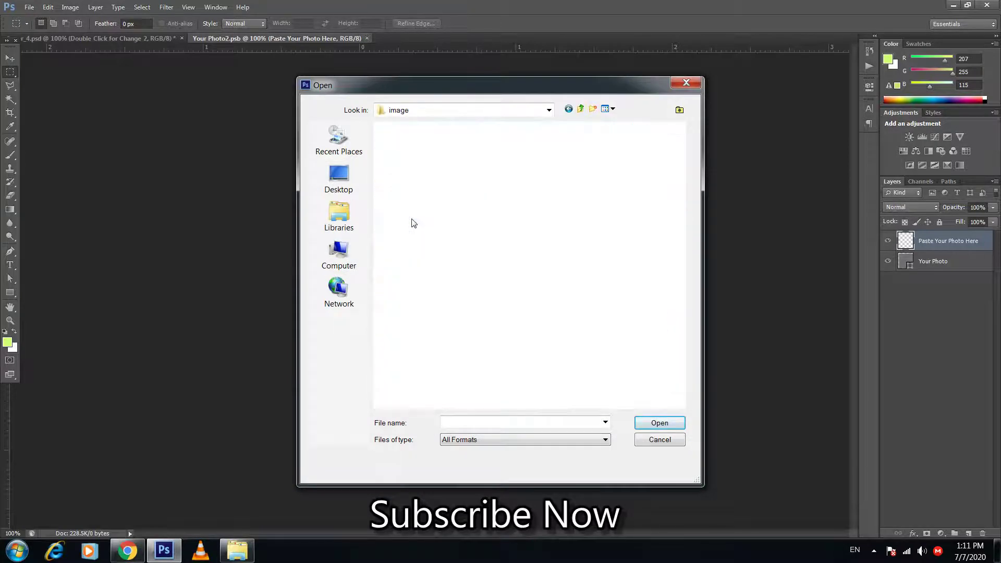
pyautogui.click(449, 269)
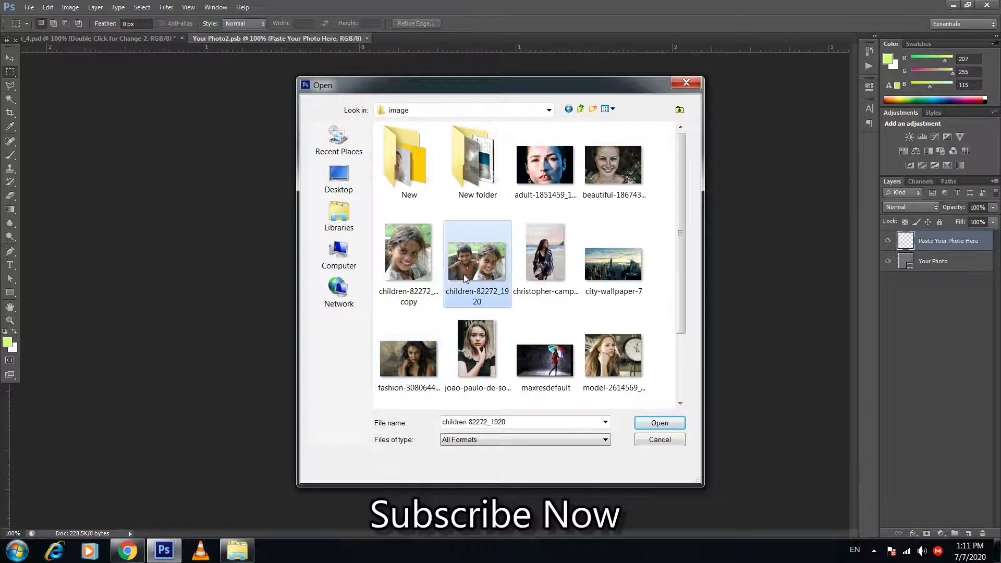
pyautogui.doubleClick(431, 262)
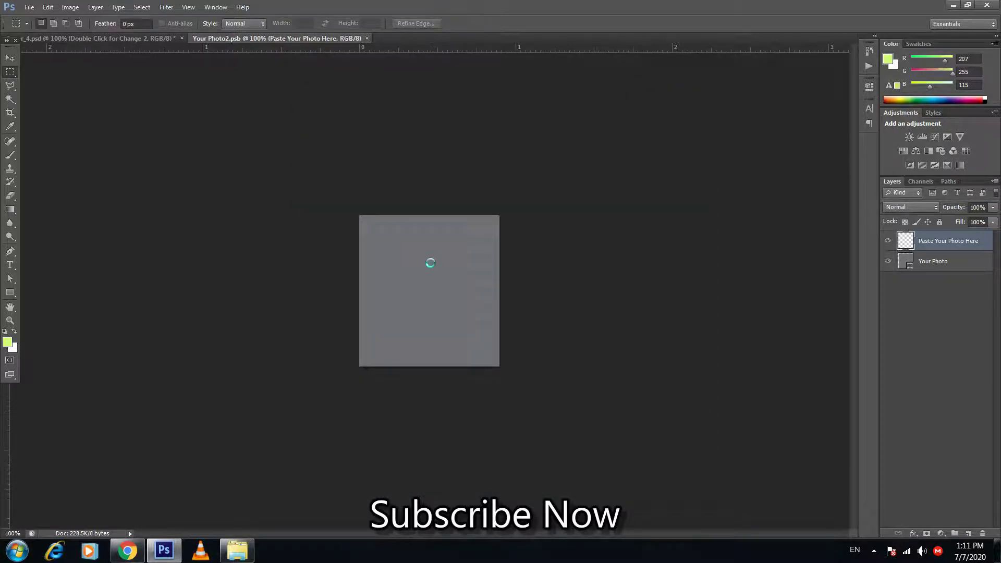
# - Drag the girl's photo into Your Photo2, scale it down to fit, and save
pyautogui.press('v')
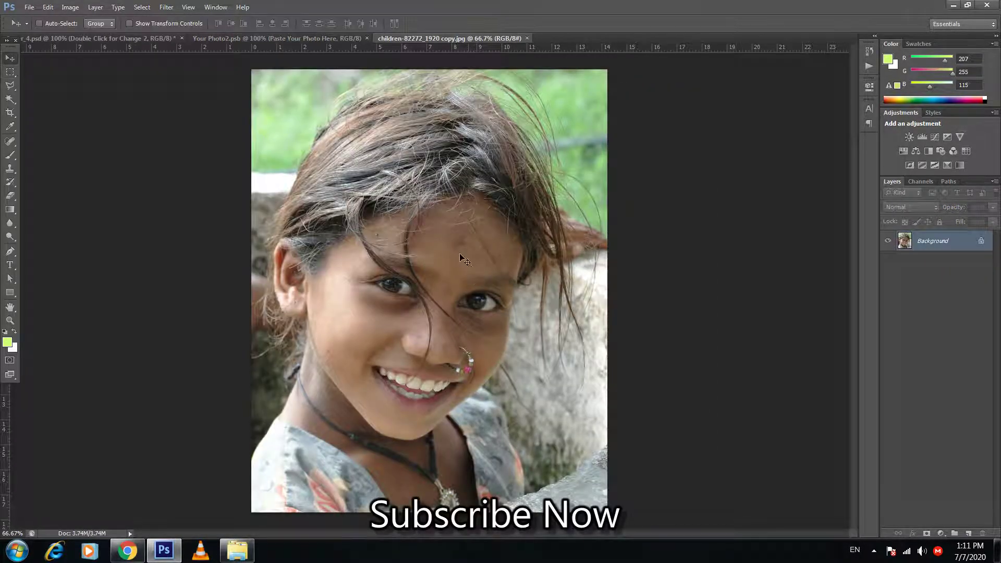
pyautogui.moveTo(479, 214)
pyautogui.mouseDown()
pyautogui.moveTo(323, 37)
pyautogui.moveTo(395, 284)
pyautogui.mouseUp()
pyautogui.hotkey('ctrl', 't')
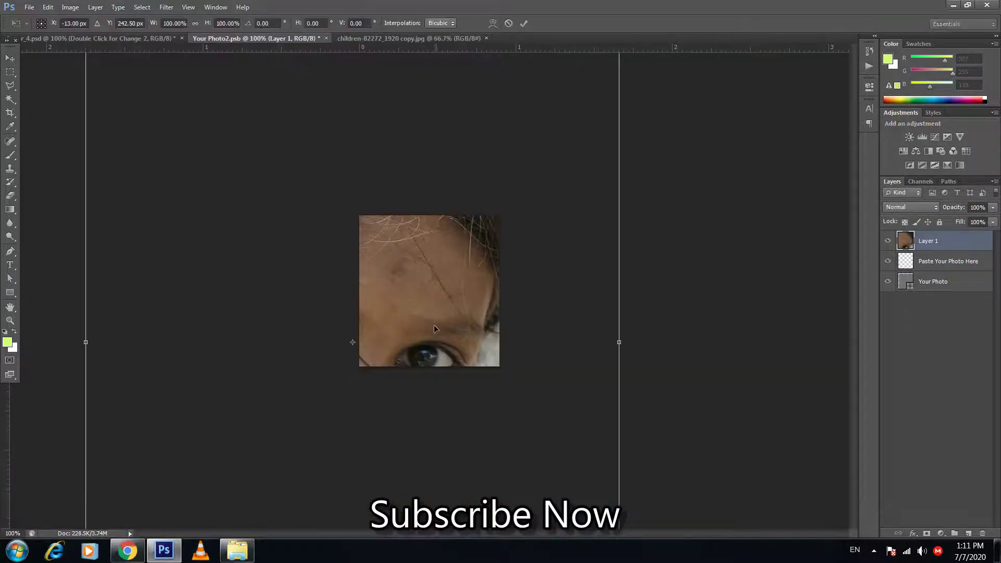
pyautogui.hotkey('ctrl', '-')
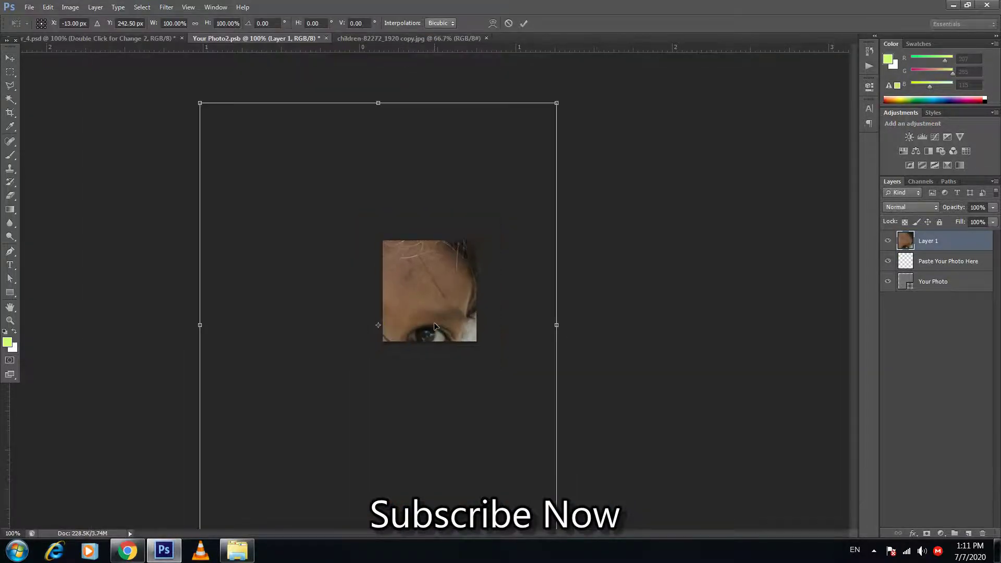
pyautogui.hotkey('ctrl', '-')
pyautogui.hotkey('ctrl', '-')
pyautogui.hotkey('ctrl', '-')
pyautogui.moveTo(346, 391); pyautogui.dragTo(407, 312)
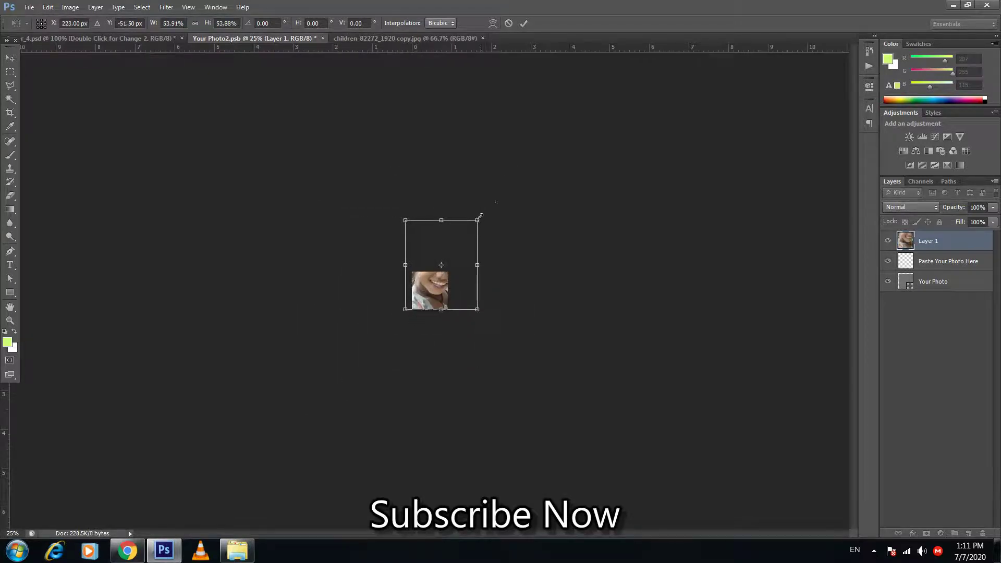
pyautogui.moveTo(478, 218)
pyautogui.mouseDown()
pyautogui.moveTo(448, 255)
pyautogui.moveTo(443, 293)
pyautogui.mouseUp()
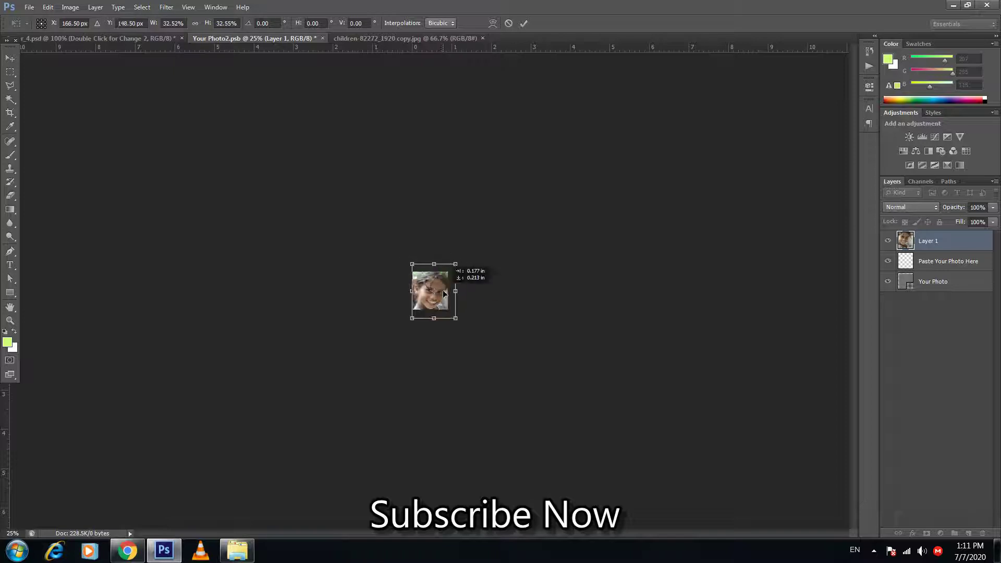
pyautogui.press('Return')
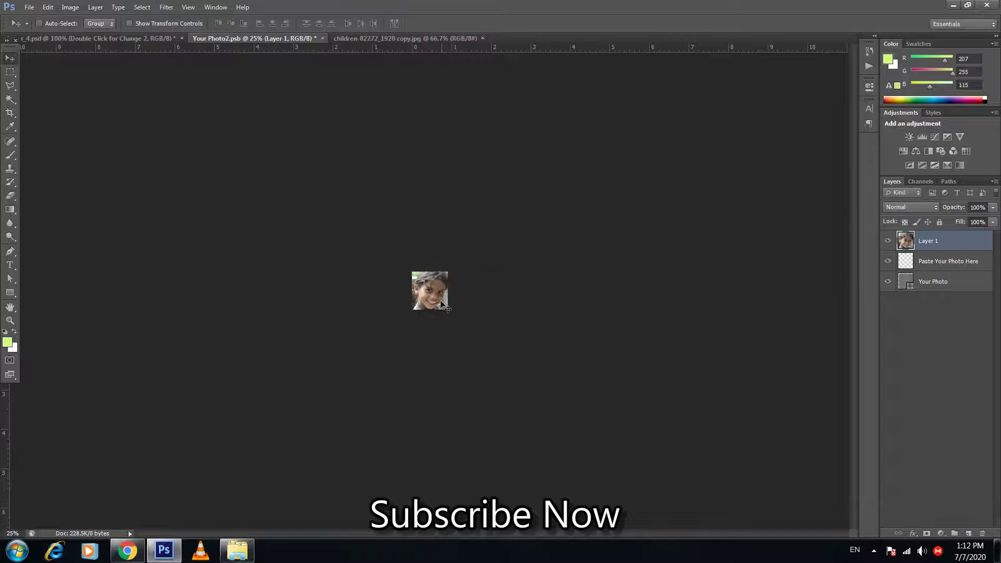
pyautogui.hotkey('ctrl', '+')
pyautogui.hotkey('ctrl', '+')
pyautogui.hotkey('ctrl', '+')
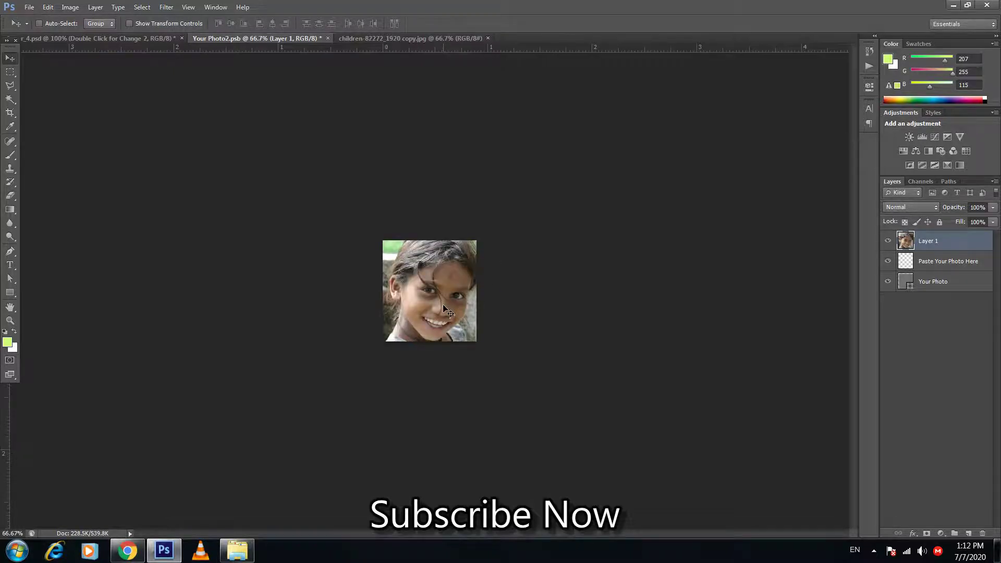
pyautogui.hotkey('ctrl', 's')
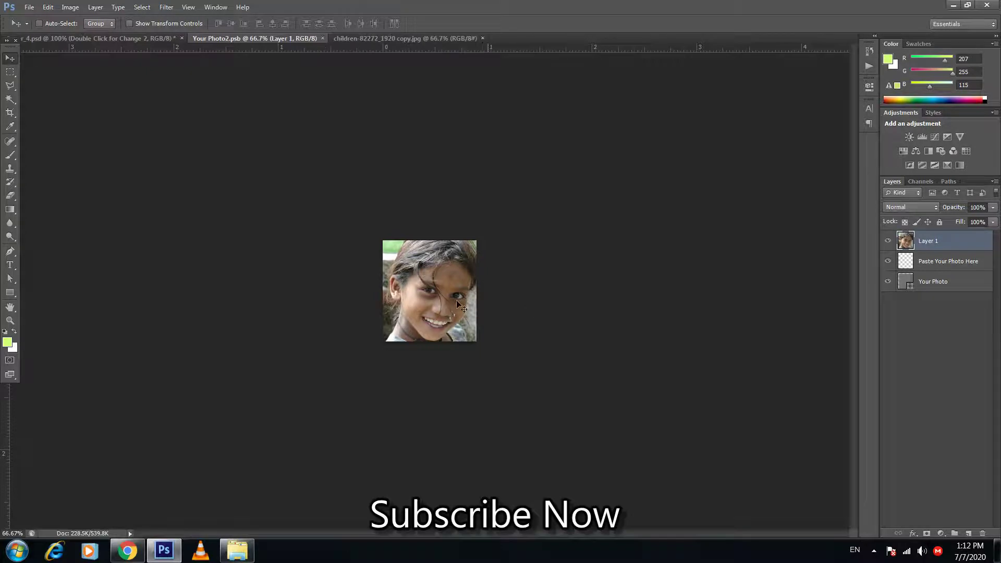
# - On Cover_4, open the second 'Double Click for Change' placeholder, keeping its layers editable
pyautogui.click(151, 39)
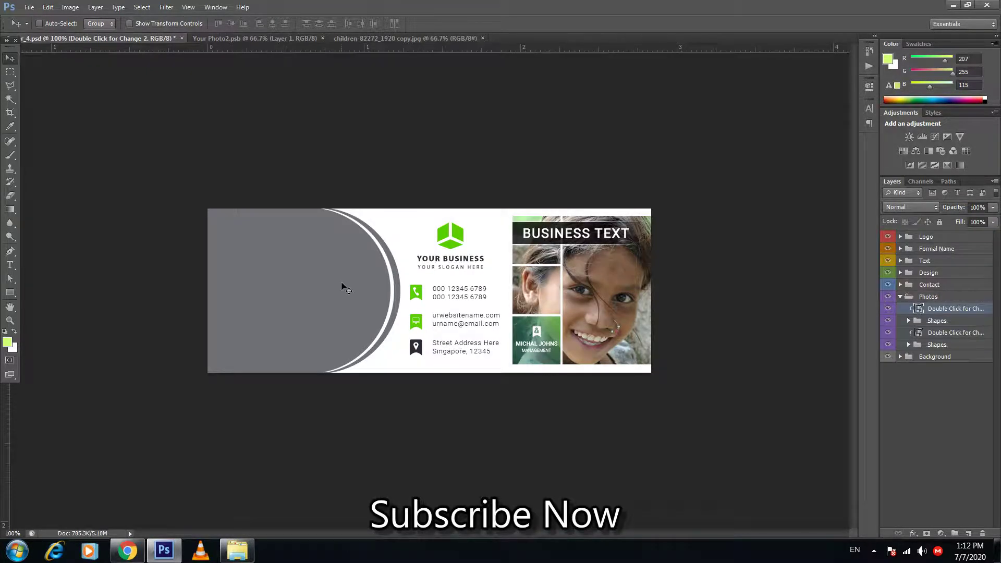
pyautogui.click(951, 332)
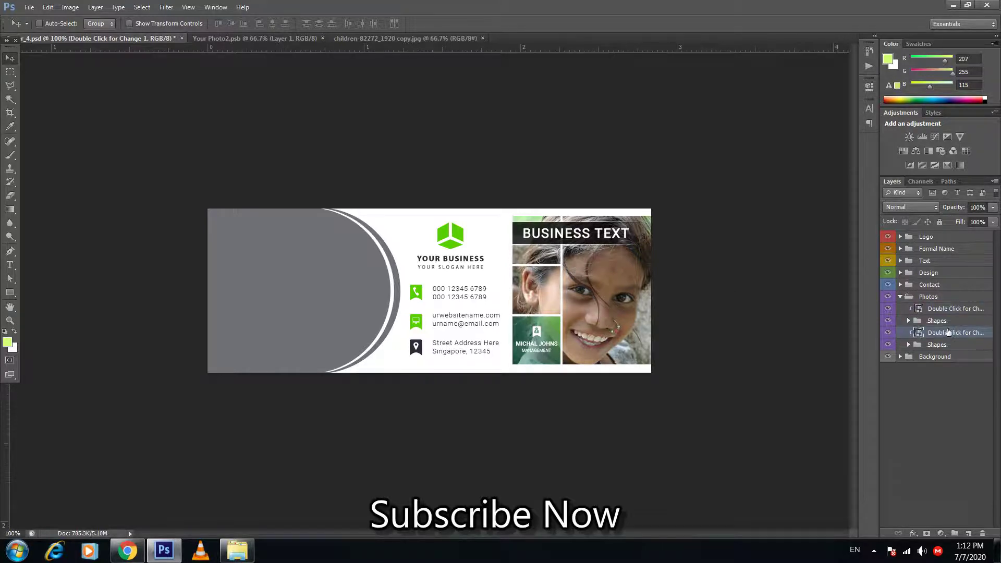
pyautogui.doubleClick(919, 334)
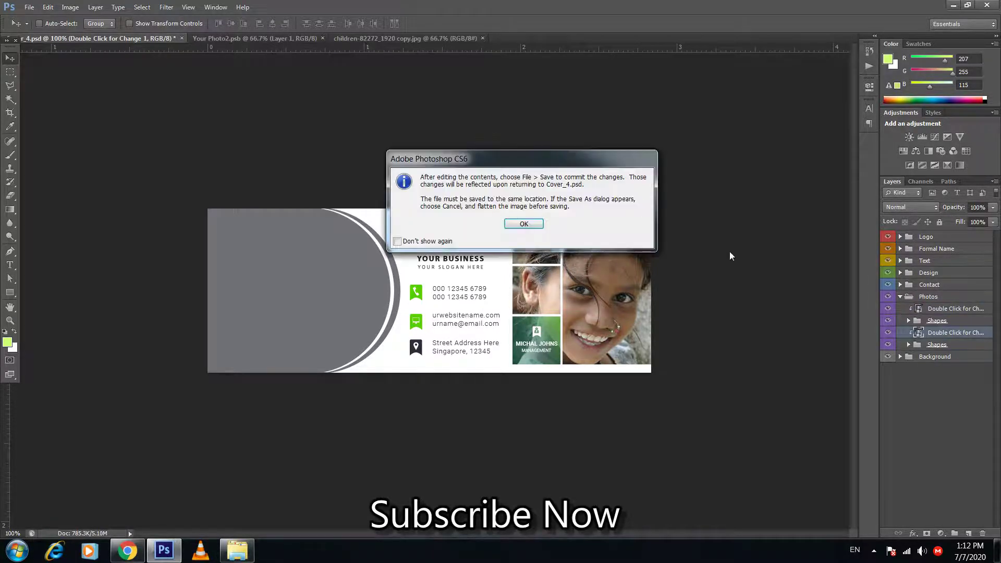
pyautogui.click(525, 224)
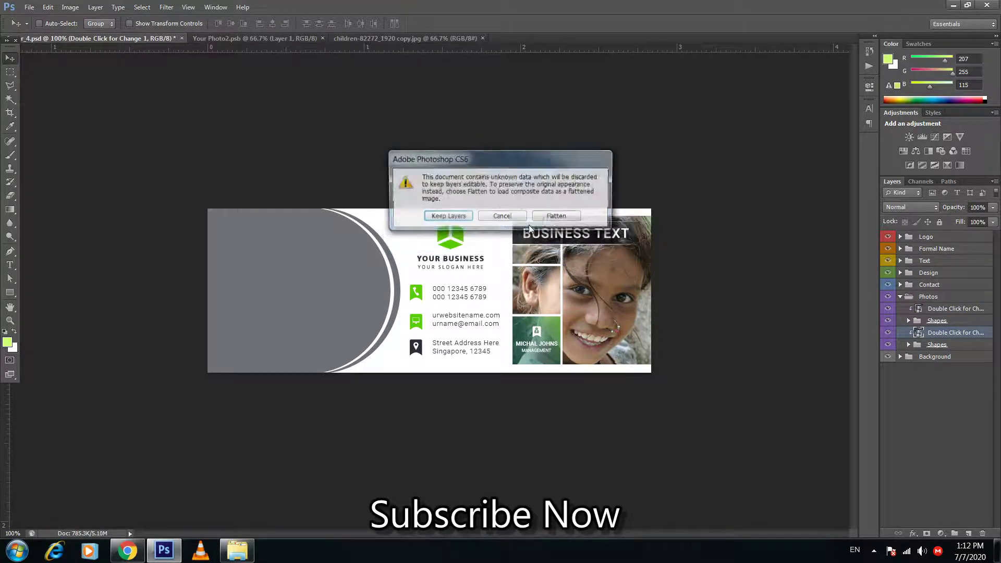
pyautogui.click(472, 217)
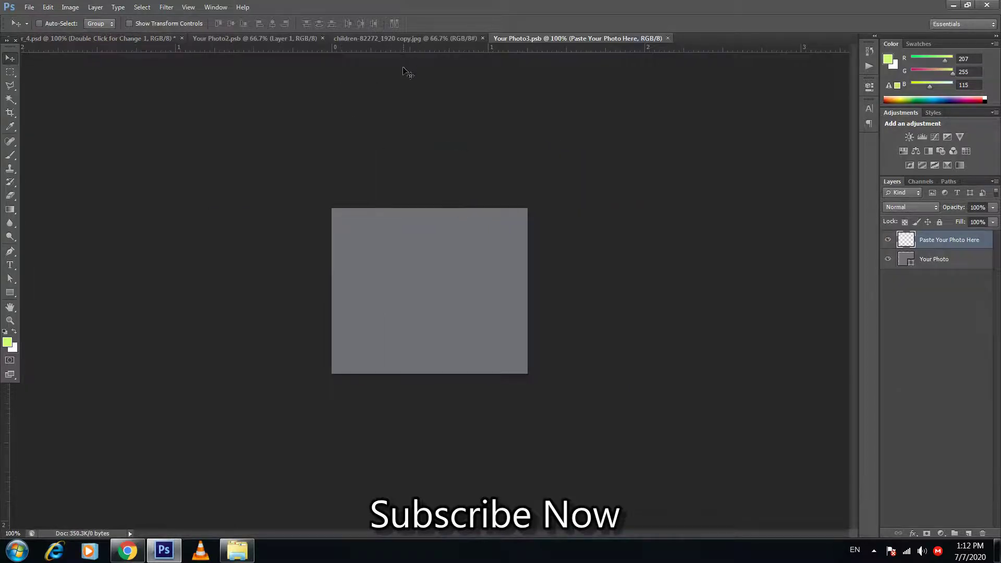
# - Open the beach portrait photo and drag it into the Your Photo3 document
pyautogui.hotkey('ctrl', 'o')
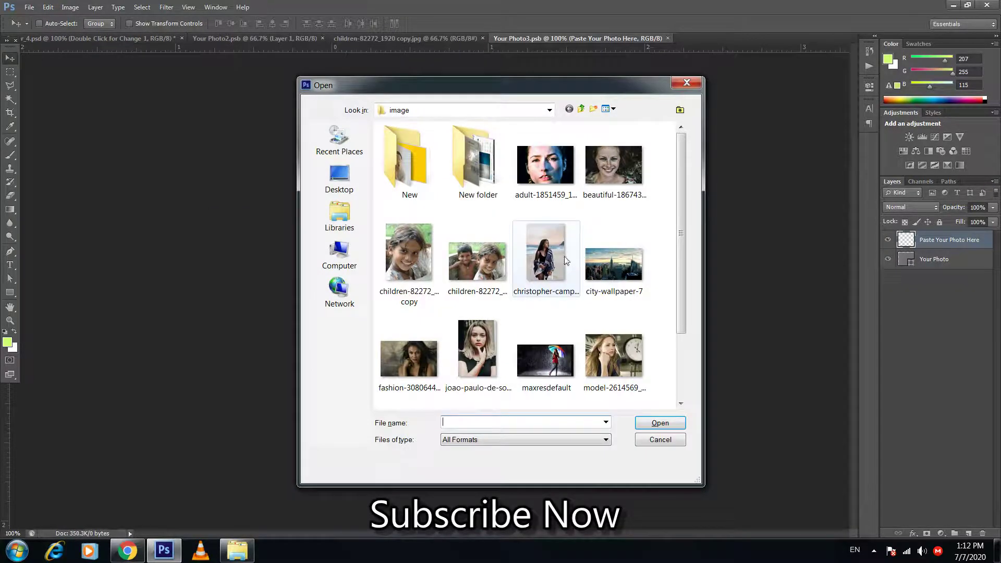
pyautogui.click(551, 258)
pyautogui.doubleClick(551, 258)
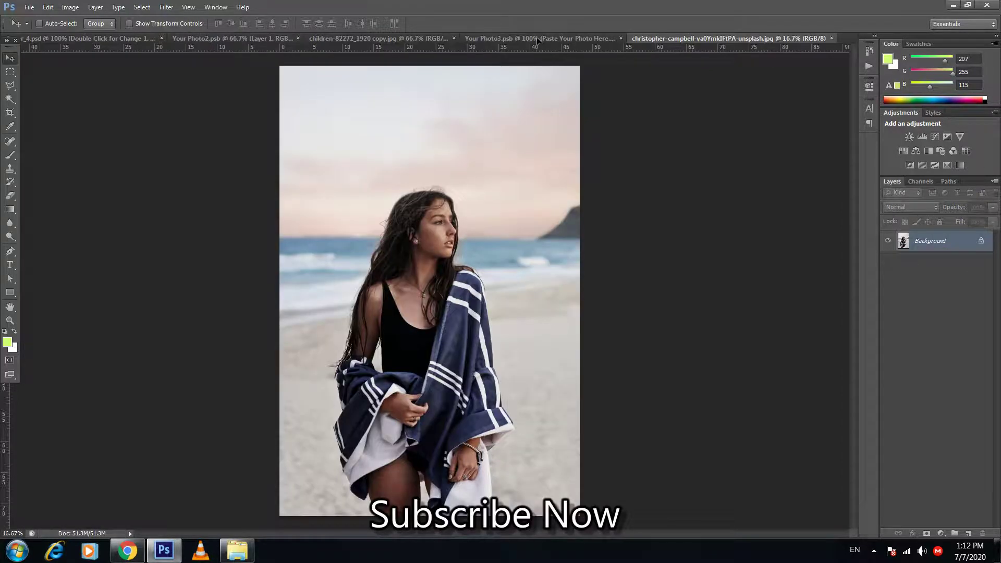
pyautogui.moveTo(537, 40)
pyautogui.mouseDown()
pyautogui.moveTo(381, 307)
pyautogui.moveTo(444, 287)
pyautogui.mouseUp()
# - Scale the photo to about a third, centre it on the placeholder, and save
pyautogui.hotkey('ctrl', 't')
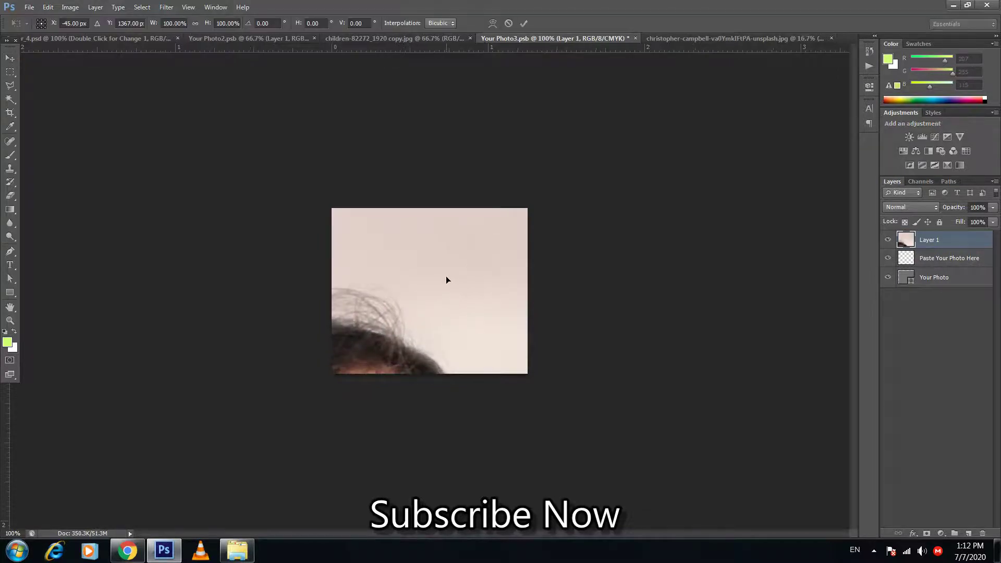
pyautogui.hotkey('ctrl', '-')
pyautogui.hotkey('ctrl', '-')
pyautogui.hotkey('ctrl', '-')
pyautogui.hotkey('ctrl', '-')
pyautogui.hotkey('ctrl', '-')
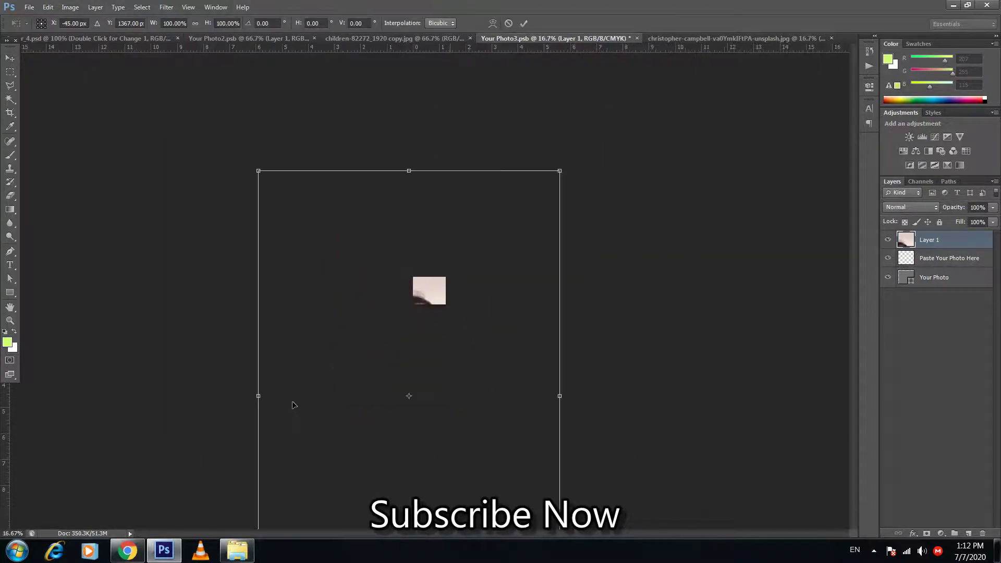
pyautogui.moveTo(560, 166); pyautogui.dragTo(277, 397)
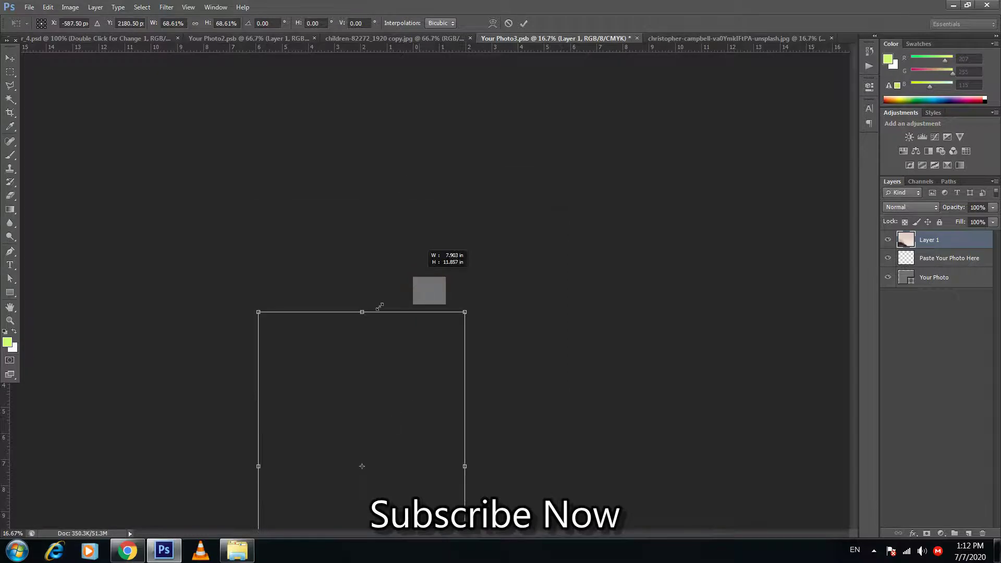
pyautogui.moveTo(338, 466); pyautogui.dragTo(427, 260)
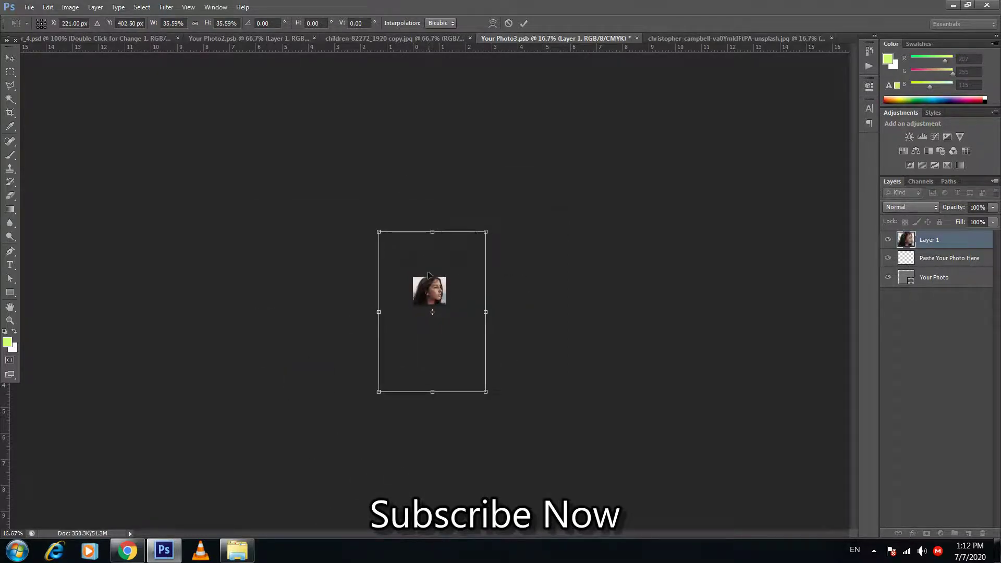
pyautogui.press('Return')
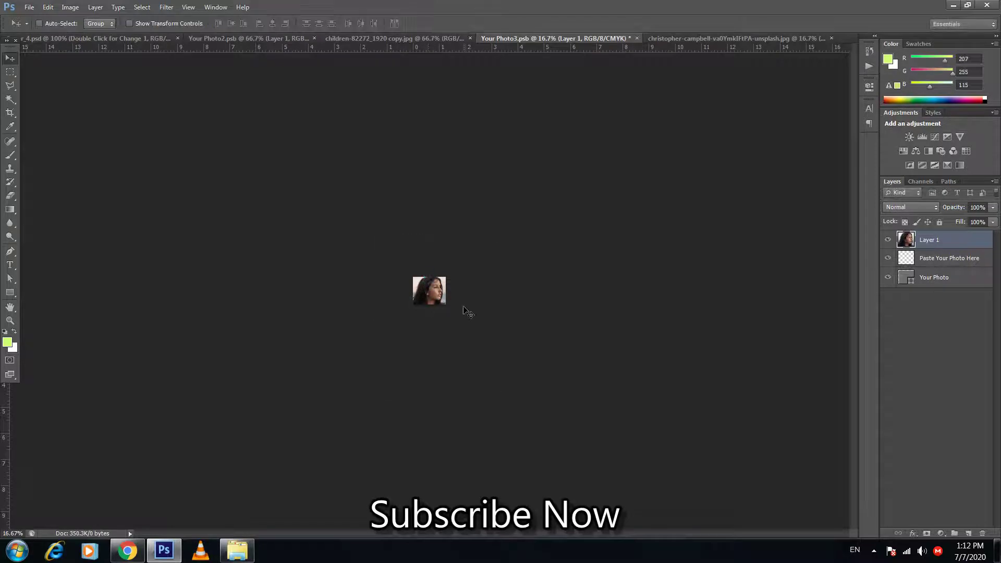
pyautogui.hotkey('ctrl', 's')
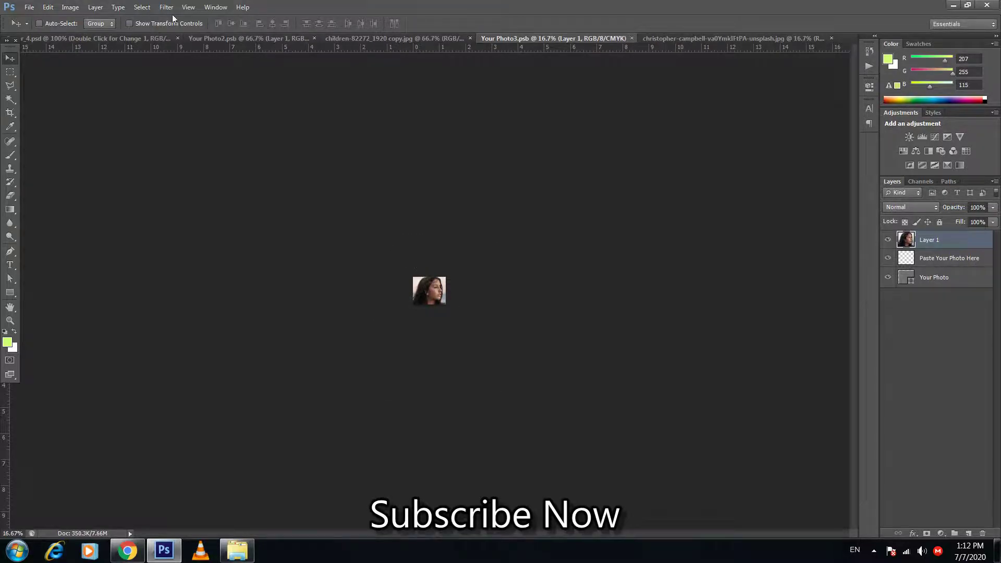
# - Switch back to Cover_4.psd and expand the Background group to show the BG layer
pyautogui.click(154, 39)
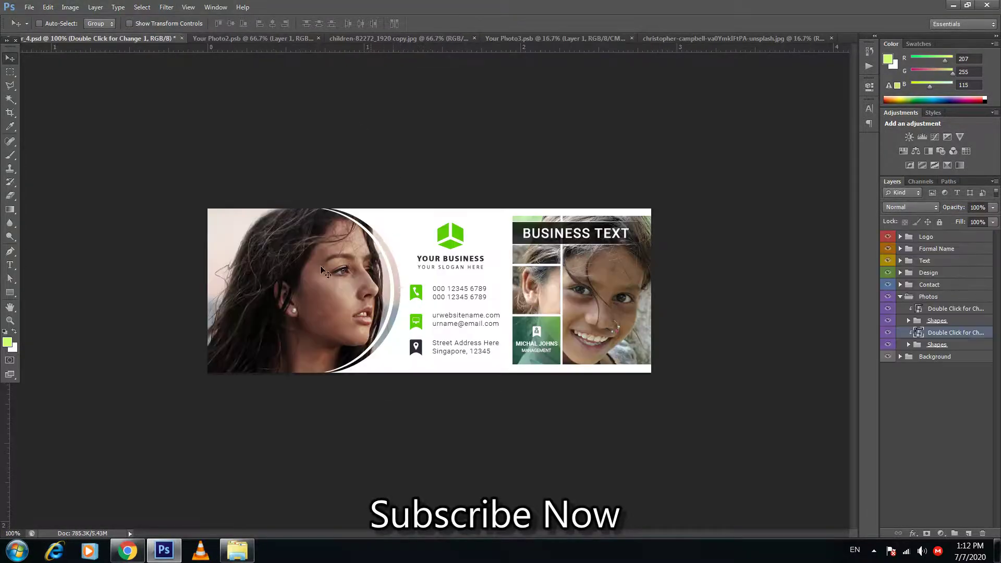
pyautogui.moveTo(298, 273)
pyautogui.mouseDown()
pyautogui.moveTo(283, 270)
pyautogui.moveTo(305, 274)
pyautogui.mouseUp()
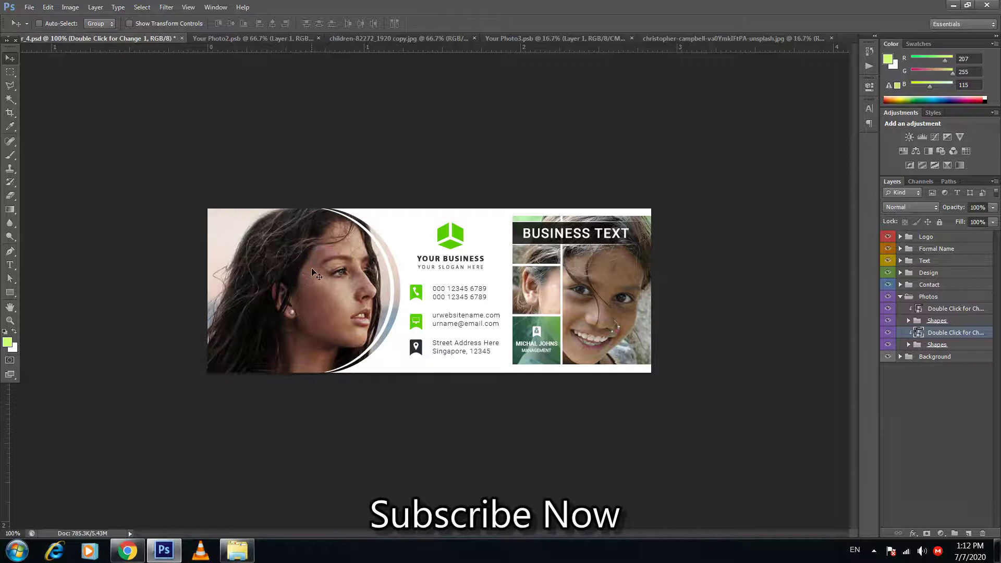
pyautogui.click(905, 359)
pyautogui.click(900, 356)
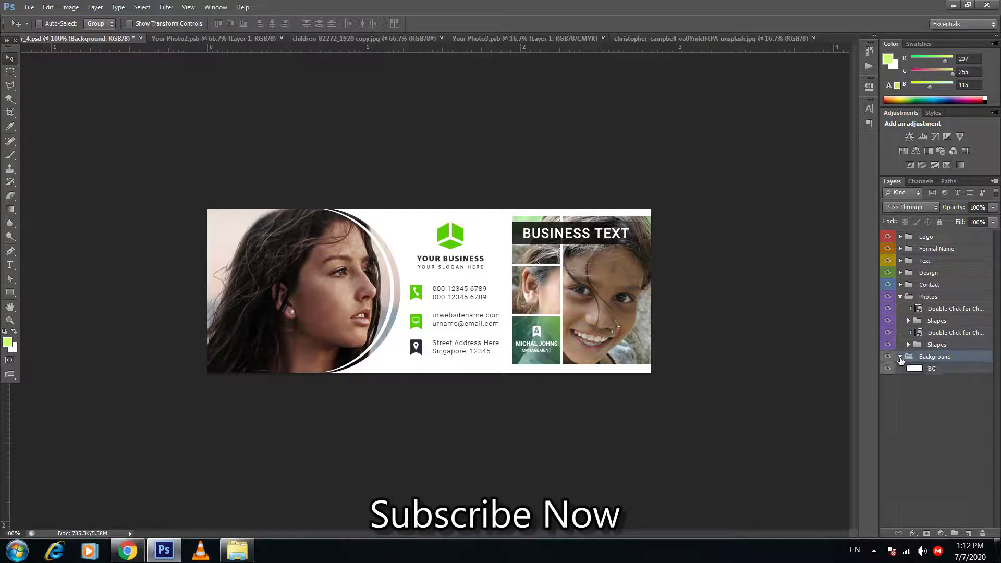
# - Add a Gradient Overlay style to the BG layer and open its Gradient Editor
pyautogui.rightClick(919, 369)
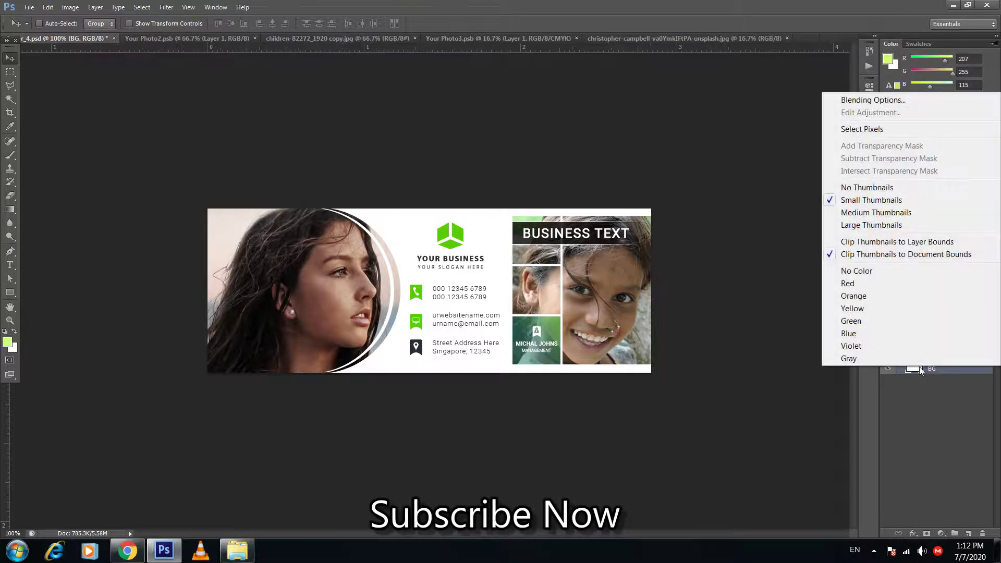
pyautogui.click(871, 101)
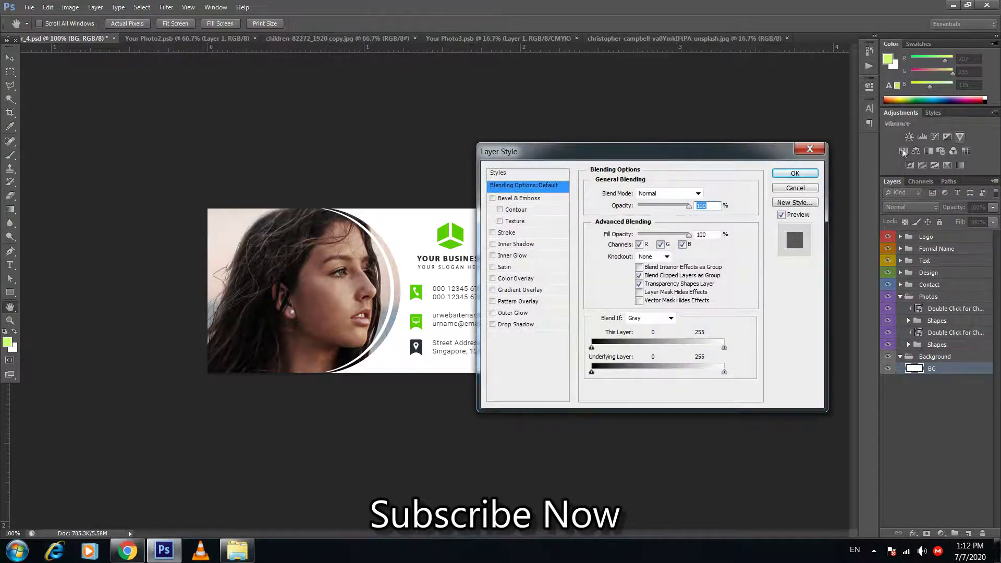
pyautogui.click(508, 291)
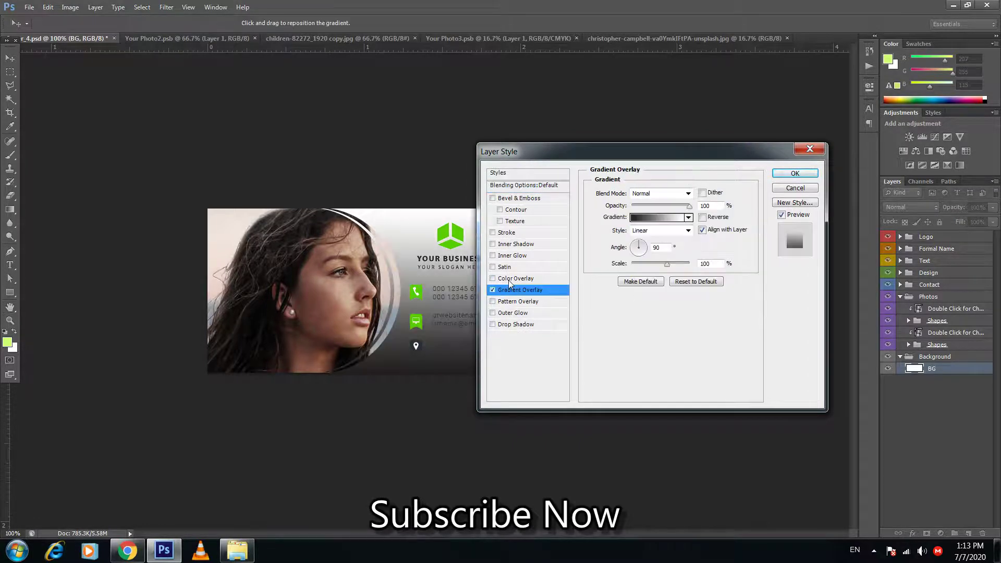
pyautogui.moveTo(530, 150); pyautogui.dragTo(669, 134)
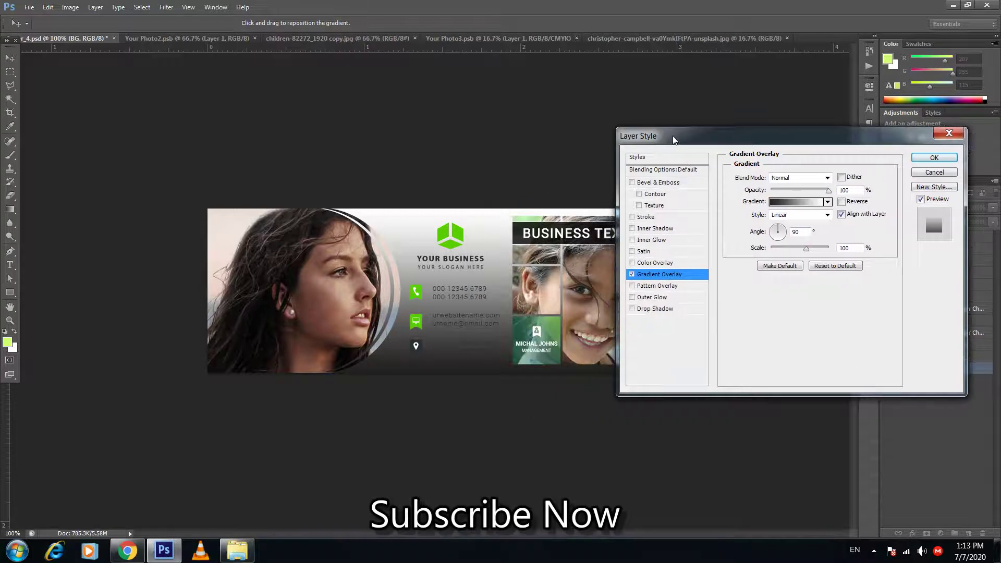
pyautogui.click(802, 203)
# - Try the Yellow, Green, Blue, Copper, Dark Spectrum, Gel x22 and Preppy gradient presets
pyautogui.click(732, 224)
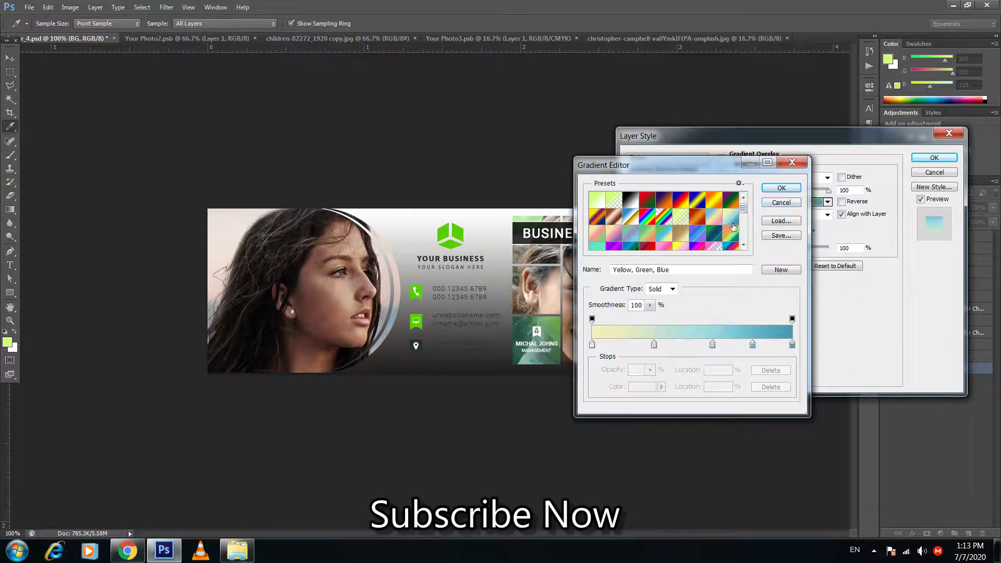
pyautogui.moveTo(735, 164); pyautogui.dragTo(865, 158)
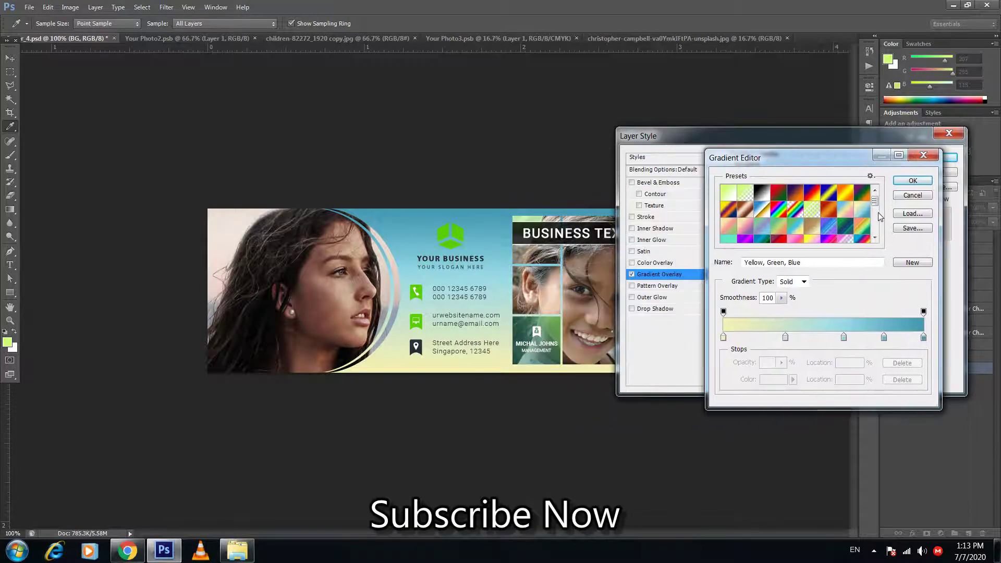
pyautogui.scroll(-2, 879, 214)
pyautogui.scroll(-2, 878, 219)
pyautogui.click(861, 228)
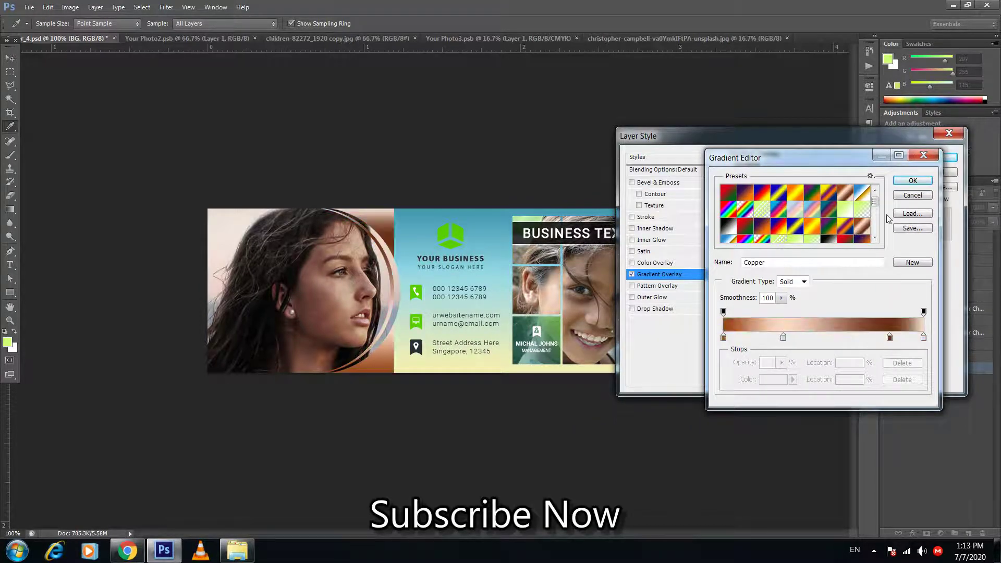
pyautogui.scroll(-1, 874, 216)
pyautogui.scroll(-1, 874, 216)
pyautogui.click(861, 226)
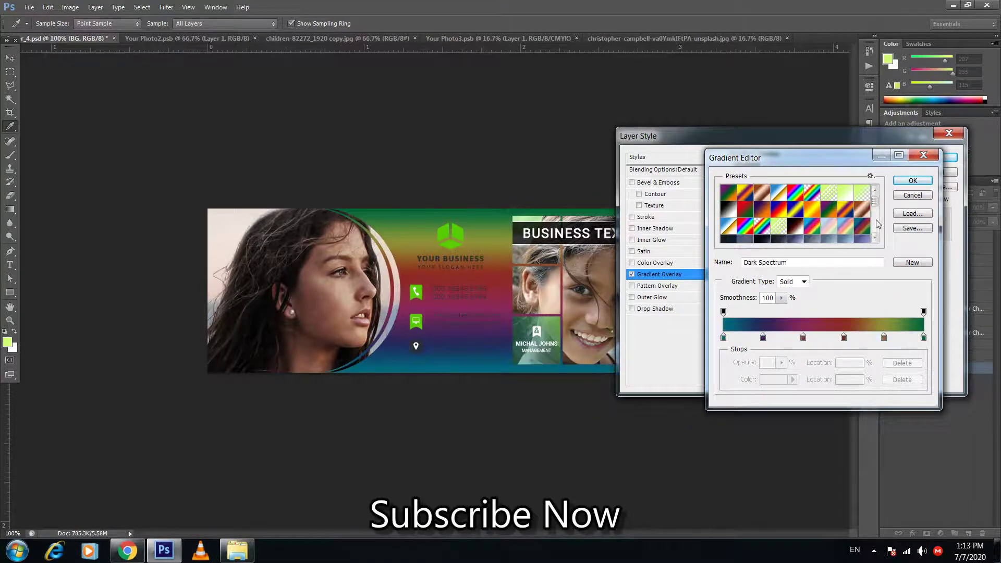
pyautogui.scroll(-1, 876, 224)
pyautogui.scroll(-2, 876, 223)
pyautogui.click(861, 229)
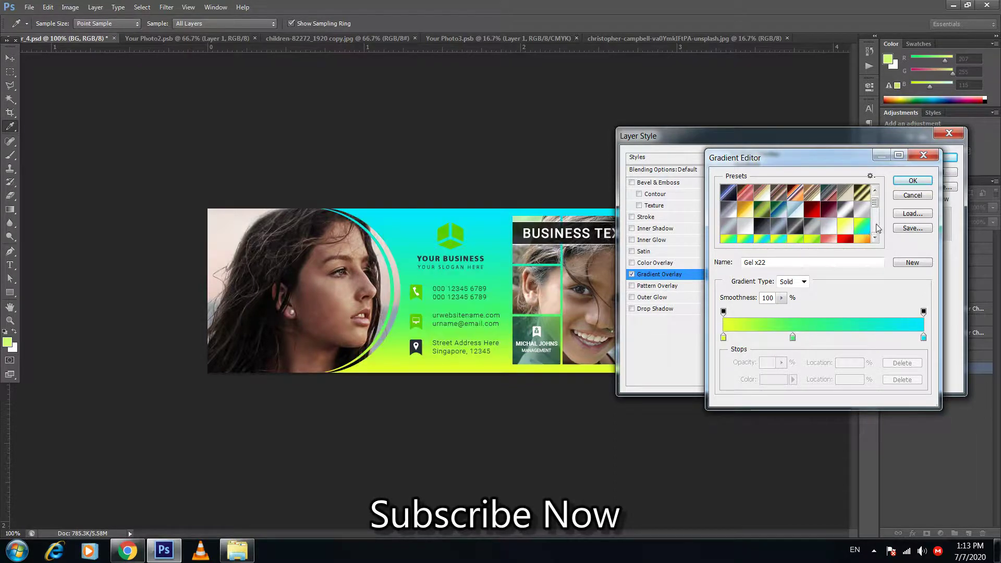
pyautogui.scroll(-1, 878, 228)
pyautogui.scroll(-2, 878, 227)
pyautogui.scroll(-2, 878, 229)
pyautogui.scroll(-2, 878, 231)
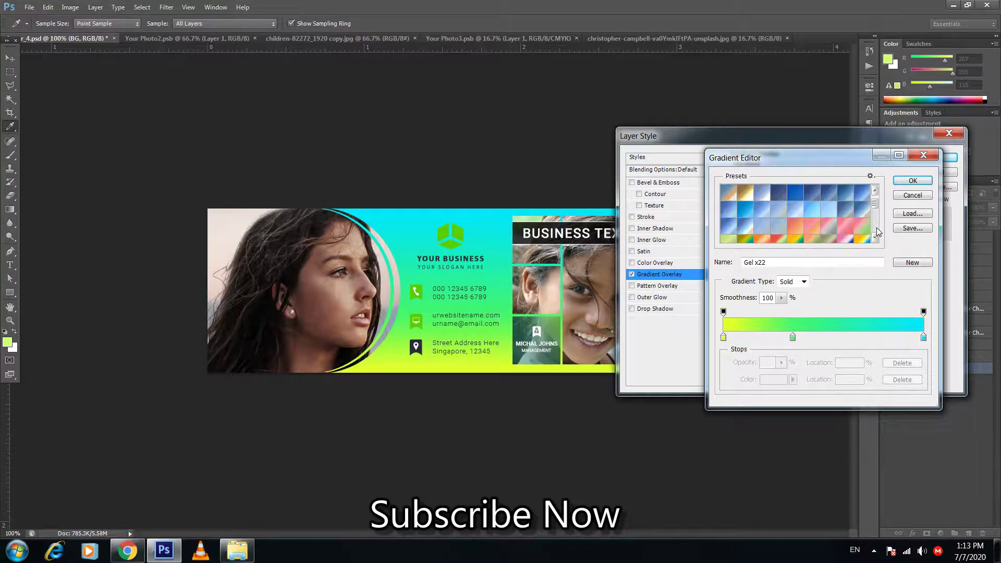
pyautogui.click(861, 227)
pyautogui.scroll(-1, 877, 228)
pyautogui.scroll(-2, 877, 229)
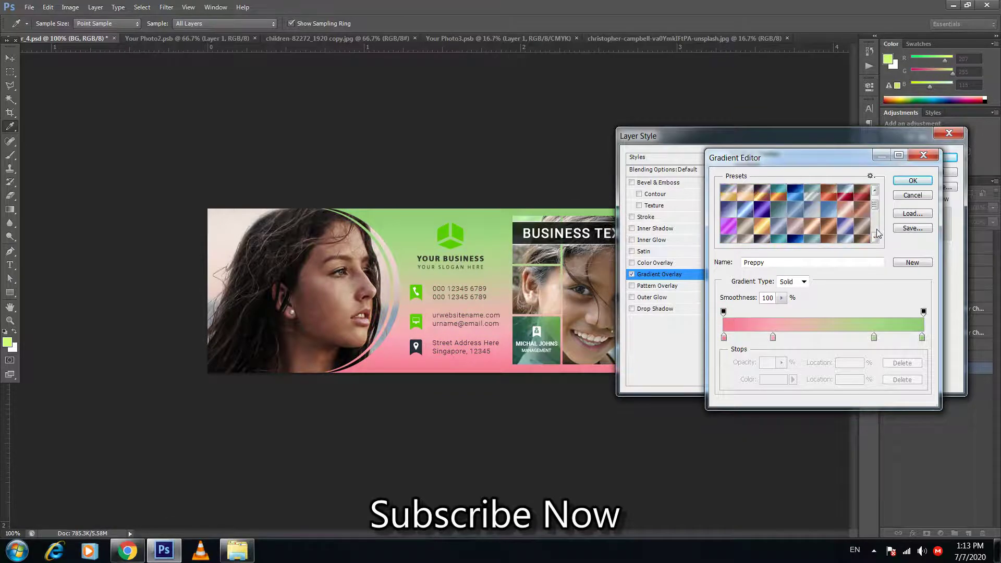
pyautogui.scroll(-2, 877, 229)
# - Pick SN_Pearlesque, move its middle stop to 35%, add a stop at 54%, and confirm
pyautogui.click(861, 227)
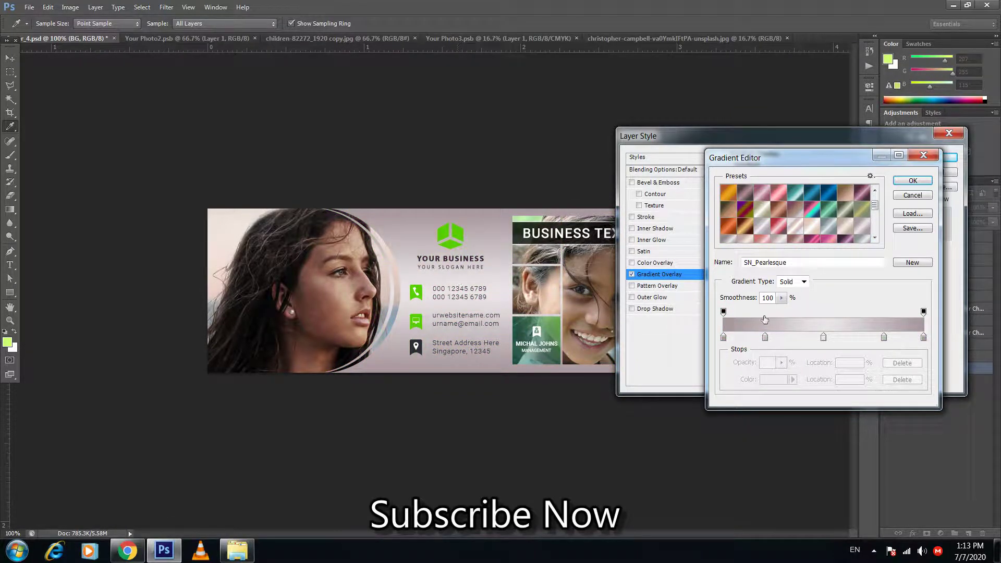
pyautogui.moveTo(824, 337); pyautogui.dragTo(782, 339)
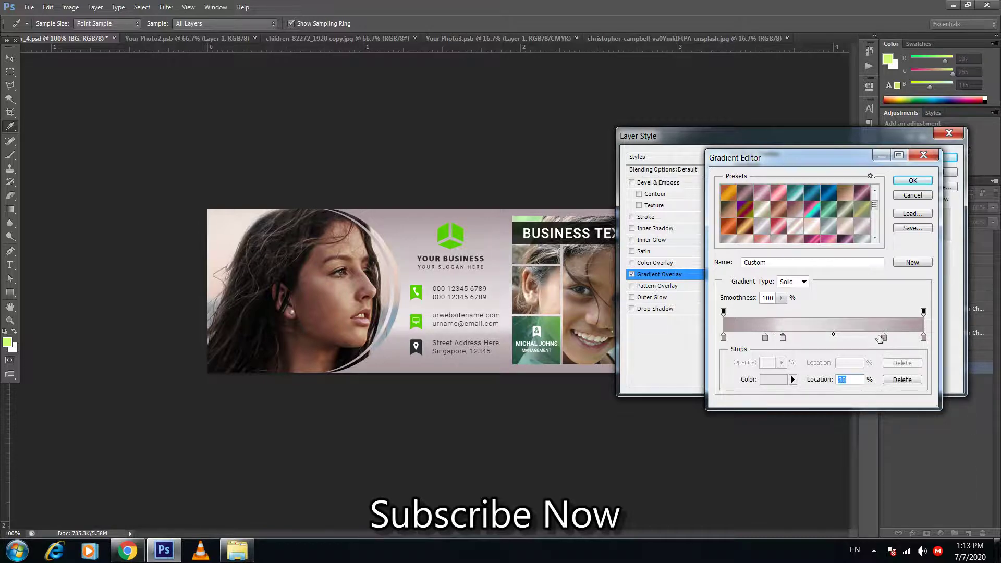
pyautogui.click(830, 337)
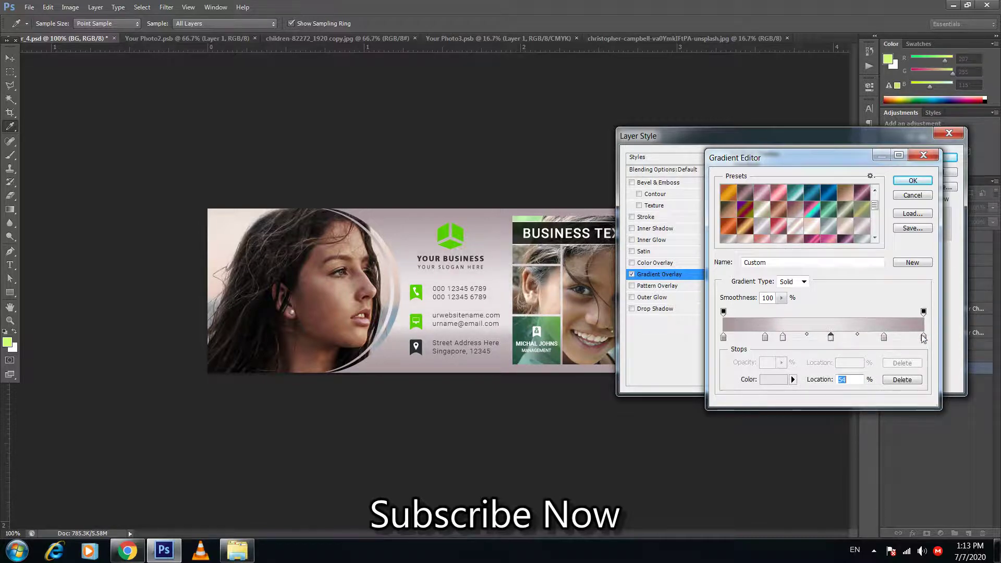
pyautogui.click(923, 338)
pyautogui.click(913, 181)
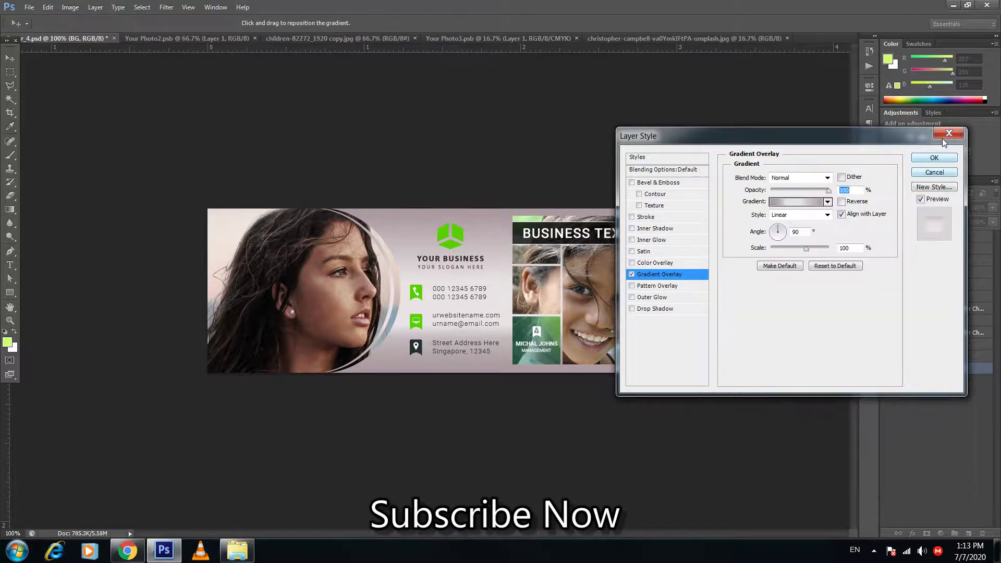
# - Apply the pearl overlay and start editing the BUSINESS TEXT heading, accepting font substitution
pyautogui.click(934, 159)
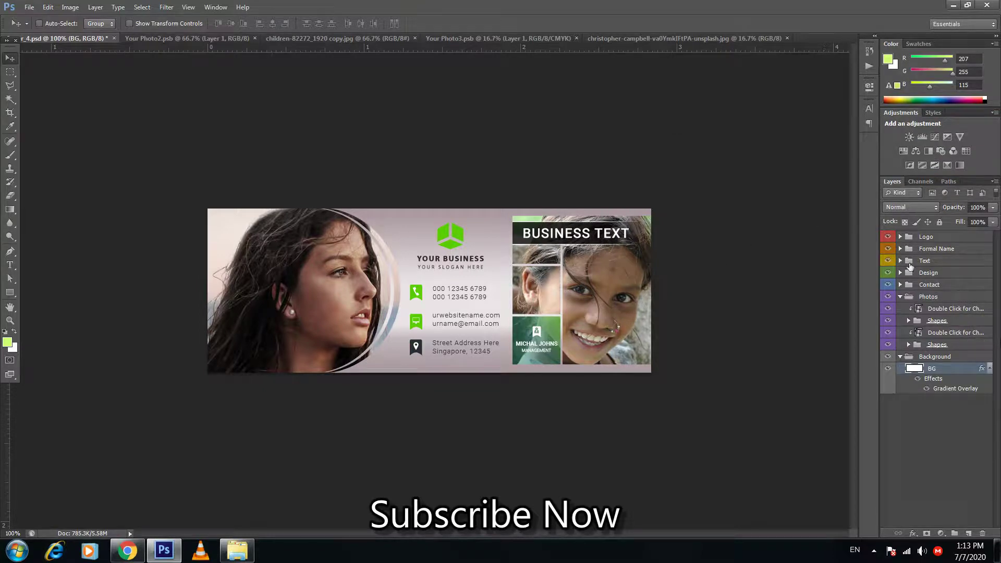
pyautogui.click(901, 260)
pyautogui.click(935, 272)
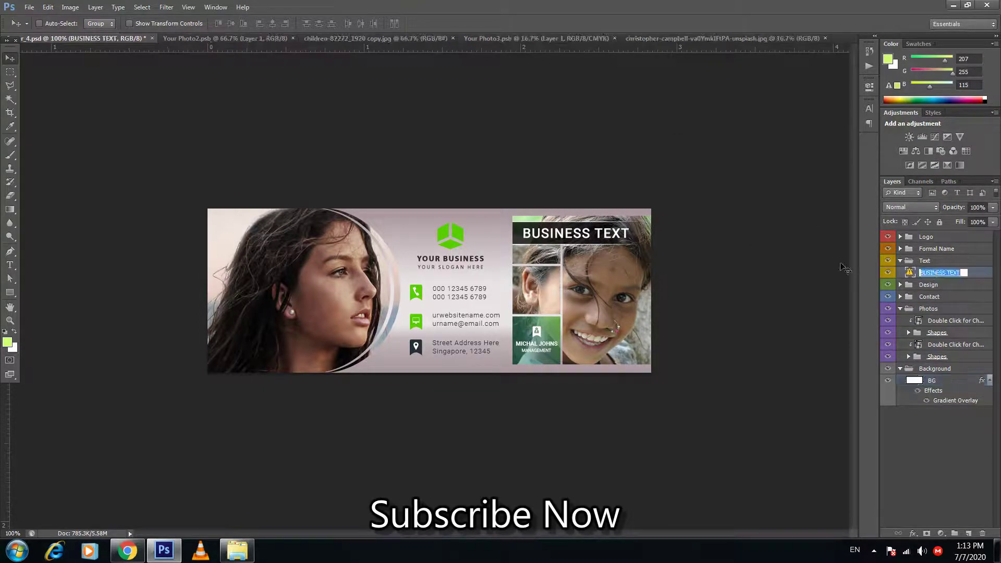
pyautogui.doubleClick(908, 272)
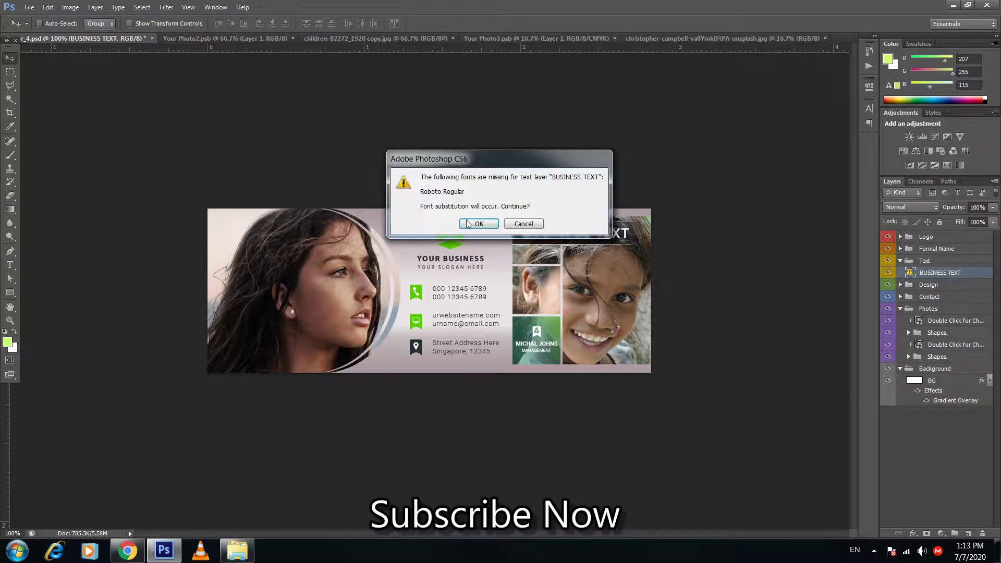
pyautogui.click(486, 224)
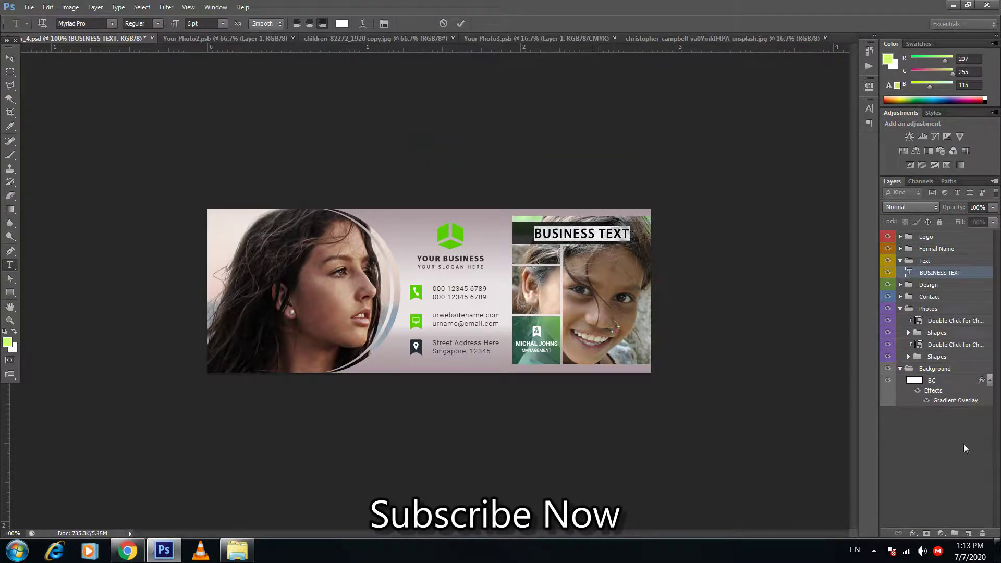
# - Type the heading 'Raju Online', correcting the typing mistakes
pyautogui.write('Raj')
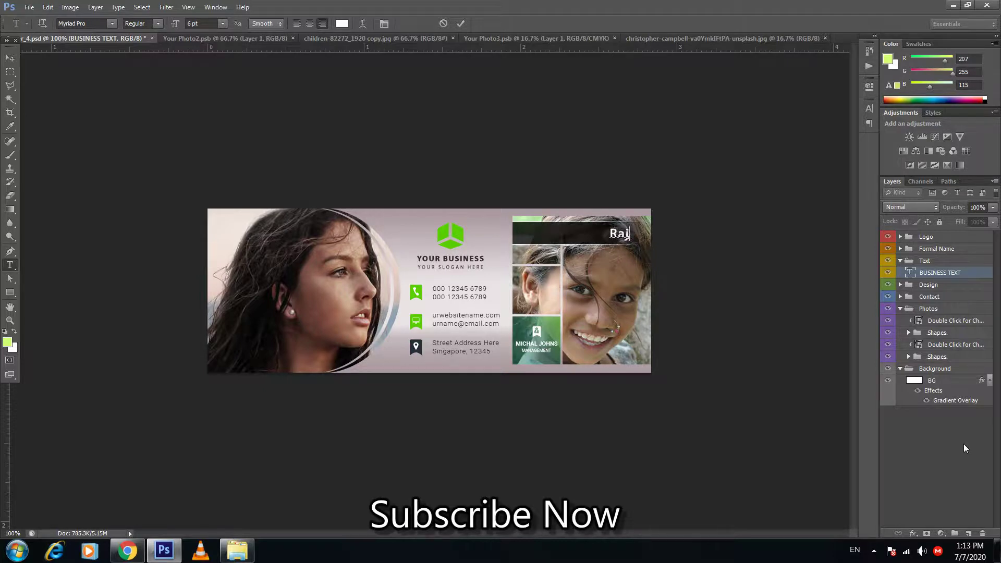
pyautogui.write('u.')
pyautogui.write(' On')
pyautogui.write('lkinr')
pyautogui.press('BackSpace')
pyautogui.press('BackSpace')
pyautogui.press('BackSpace')
pyautogui.press('BackSpace')
pyautogui.write('inr')
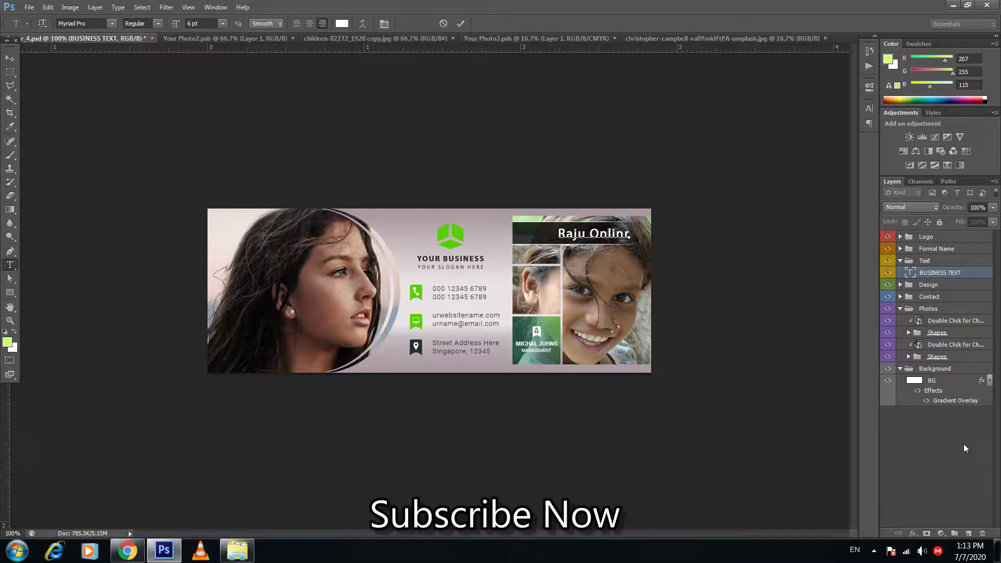
pyautogui.press('BackSpace')
pyautogui.write('e')
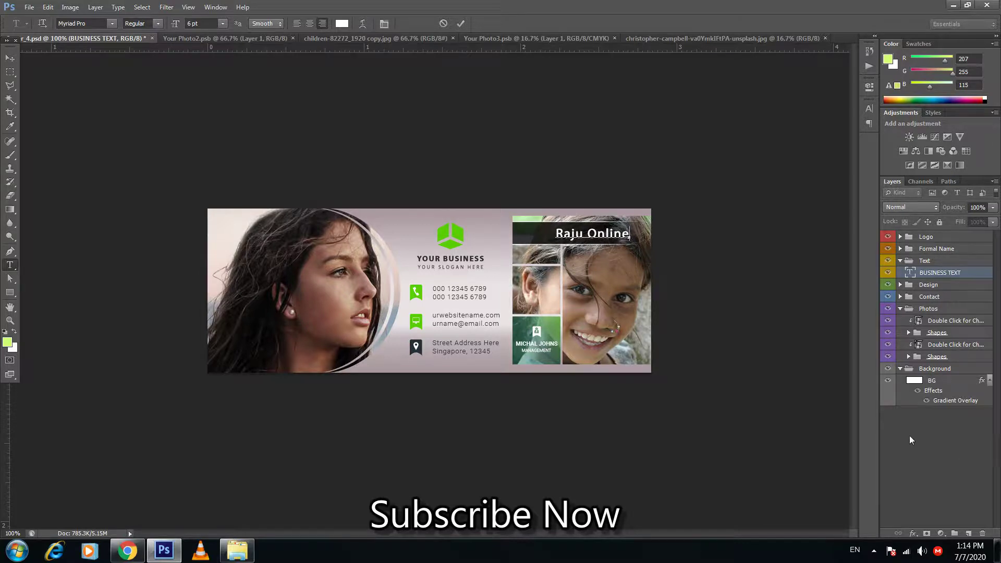
# - Commit 'Raju Online', then replace YOUR BUSINESS under the logo with 'Graphic'
pyautogui.click(10, 58)
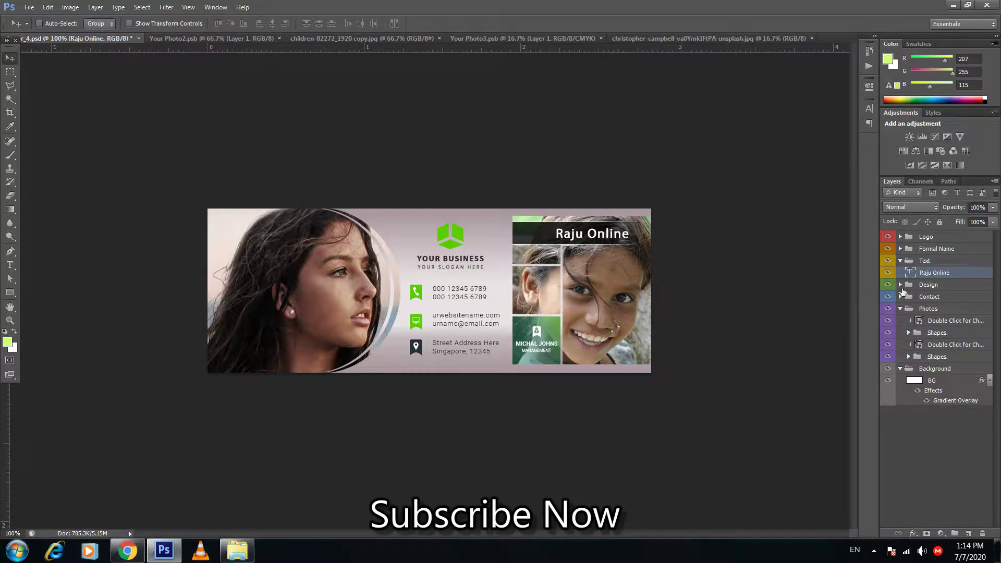
pyautogui.click(900, 285)
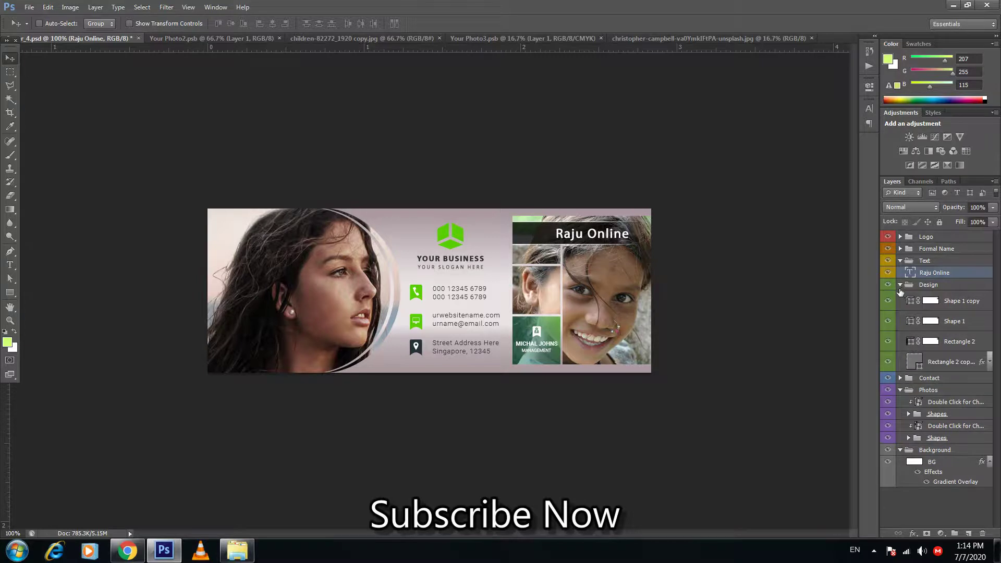
pyautogui.click(11, 266)
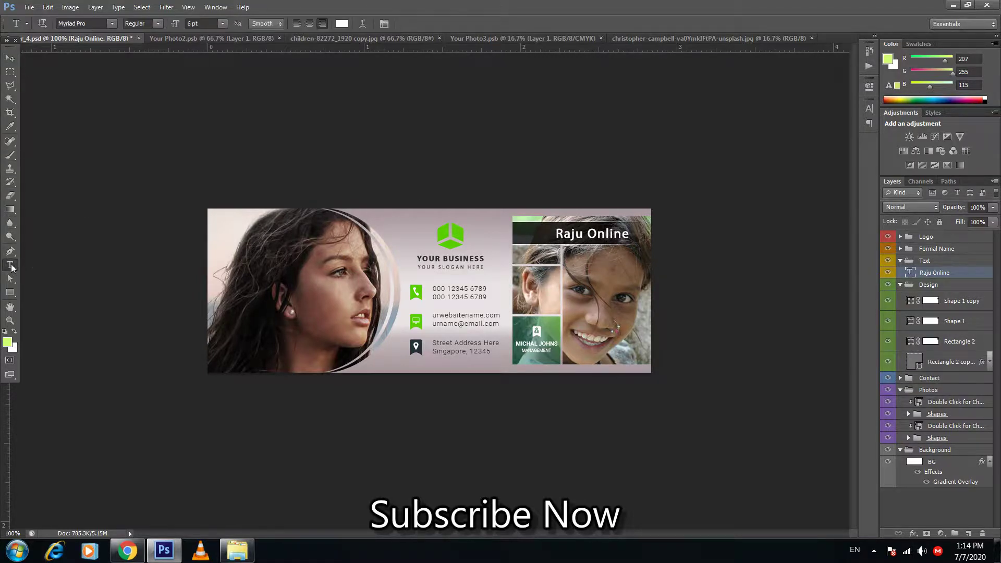
pyautogui.click(473, 255)
pyautogui.tripleClick(473, 255)
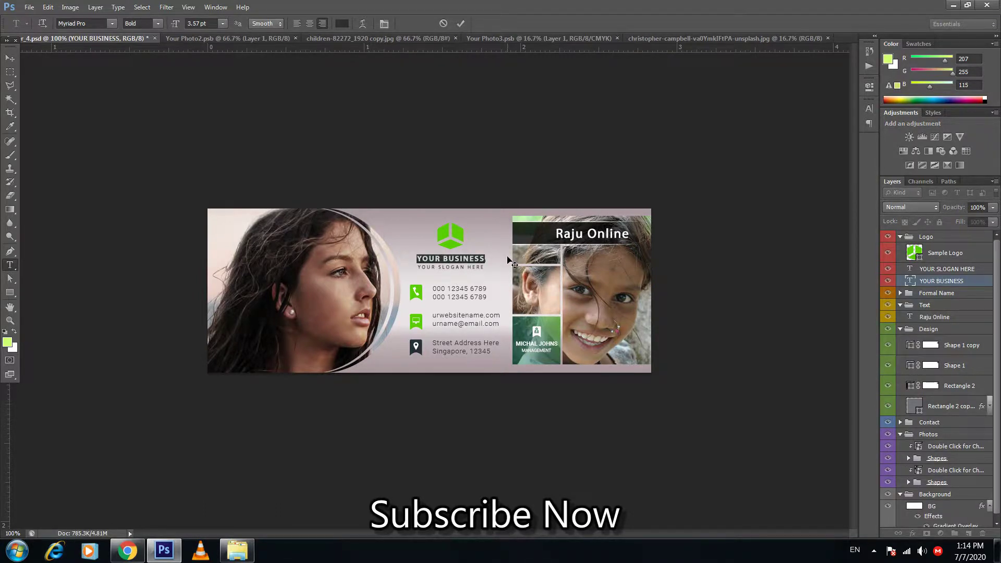
pyautogui.write('Gra')
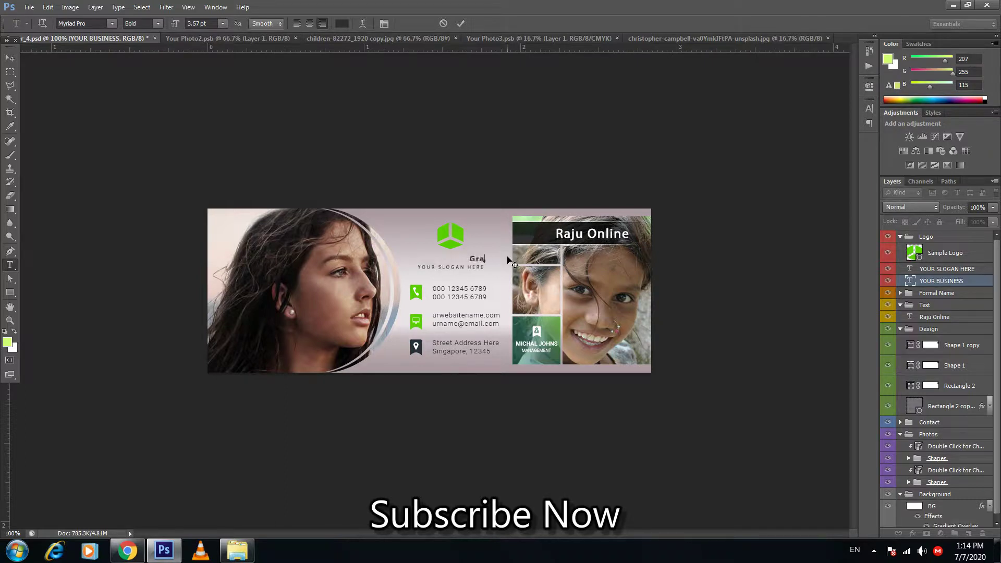
pyautogui.write('ph')
pyautogui.write('ic')
pyautogui.click(12, 58)
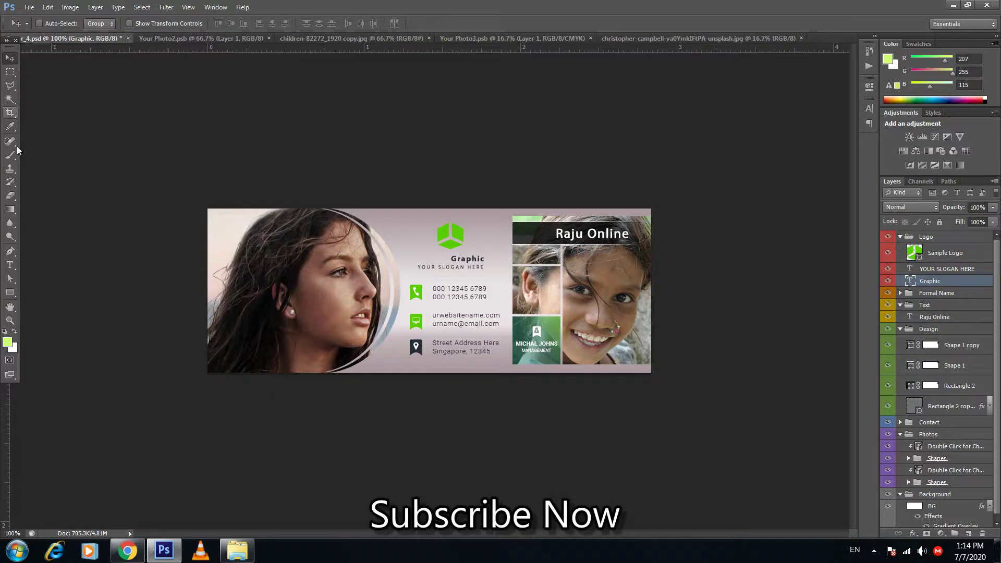
# - Overwrite the YOUR SLOGAN HERE line with the new slogan text and commit it
pyautogui.click(10, 265)
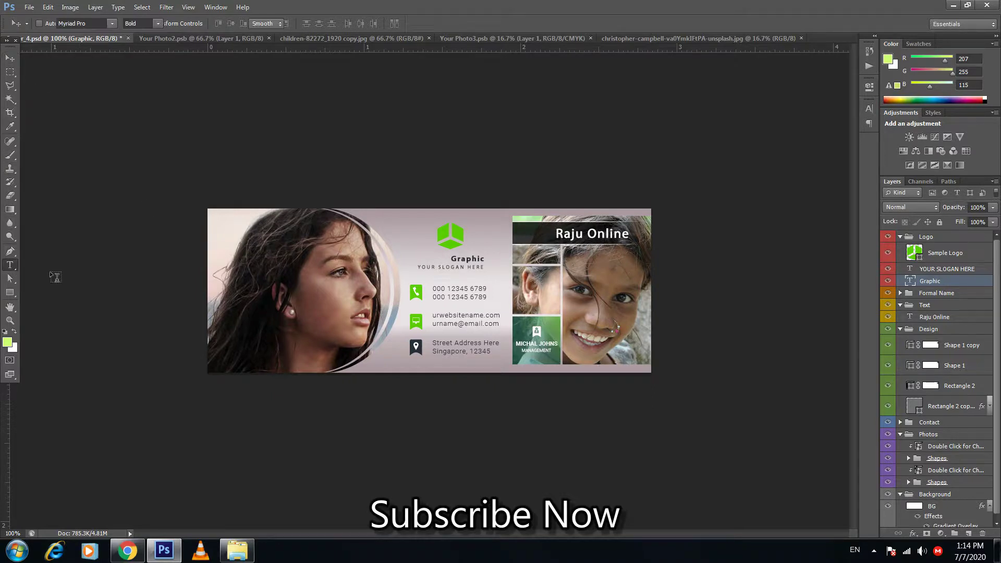
pyautogui.tripleClick(451, 267)
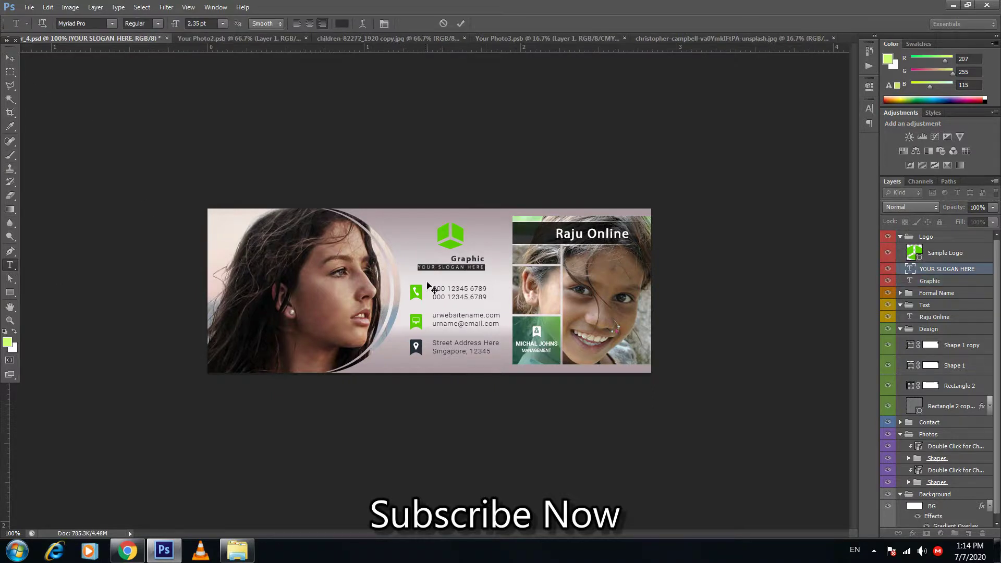
pyautogui.write('De')
pyautogui.write('r')
pyautogui.click(17, 60)
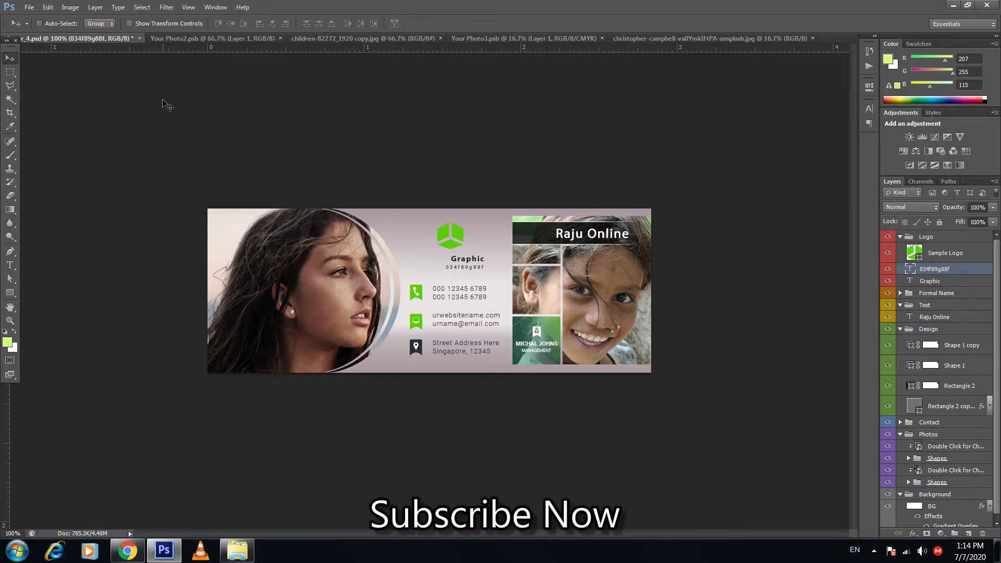